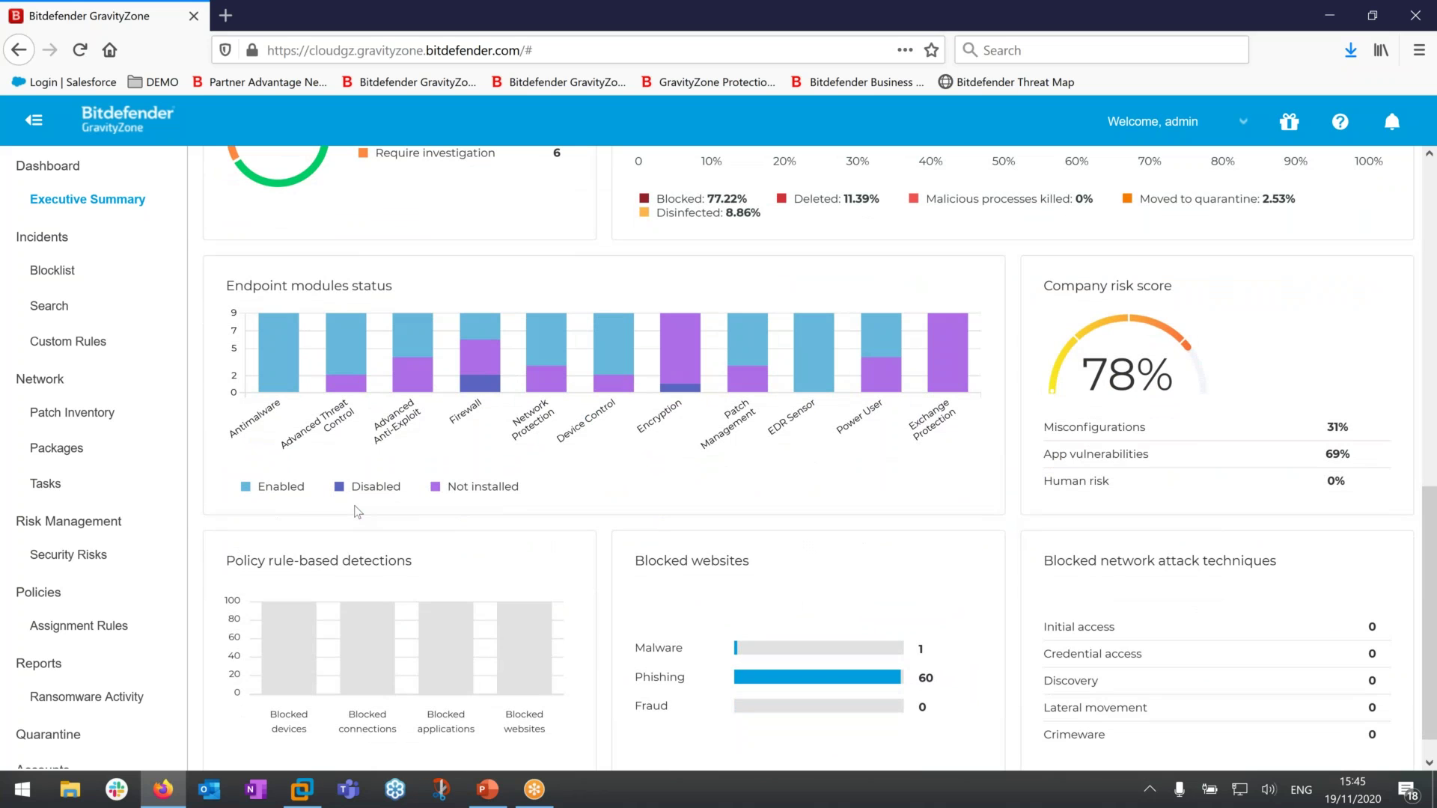
Step: Review the rest of the Executive Summary, then open the Dashboard and examine its endpoint, update, malware and protection status portlets
scroll(357, 512, "down", 1)
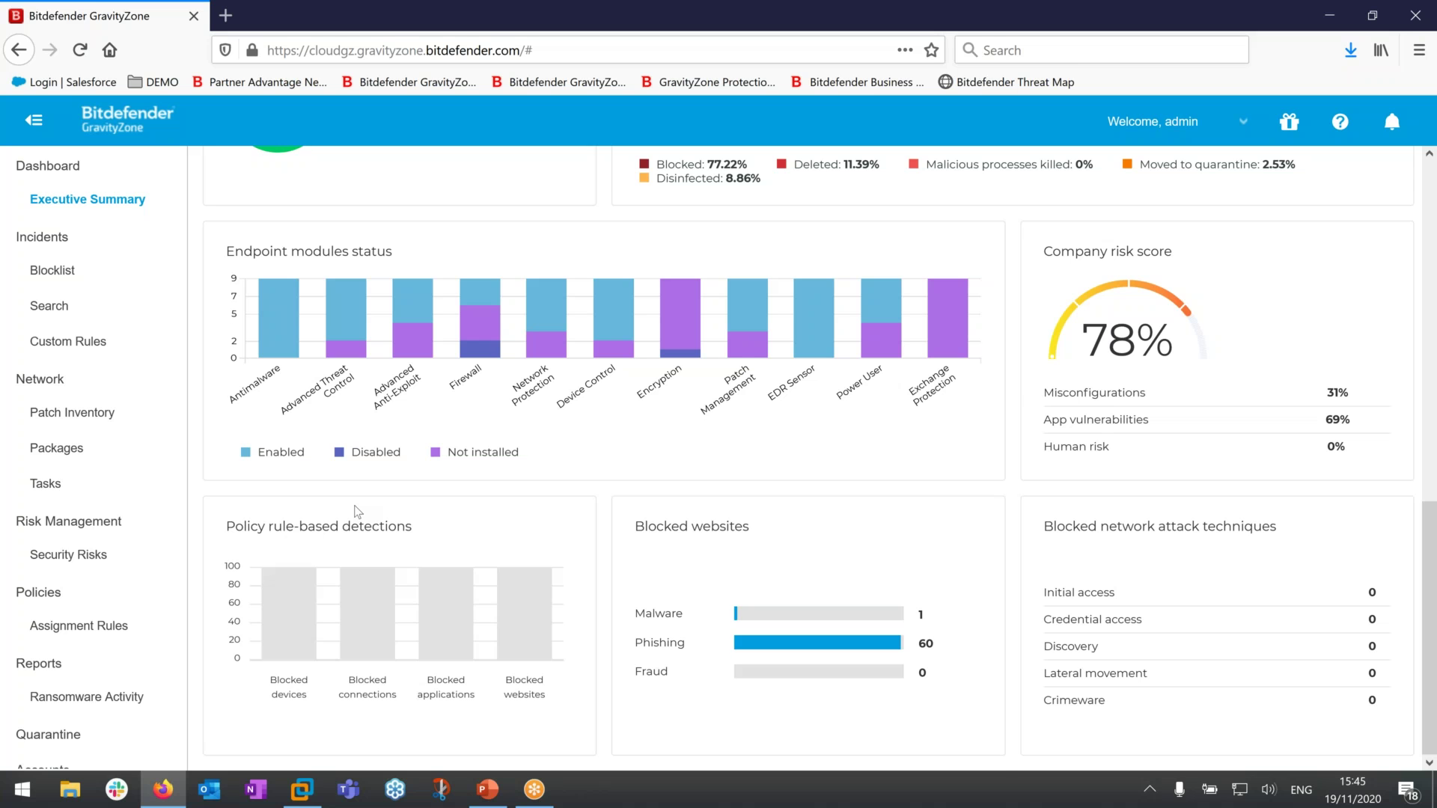
scroll(357, 512, "up", 10)
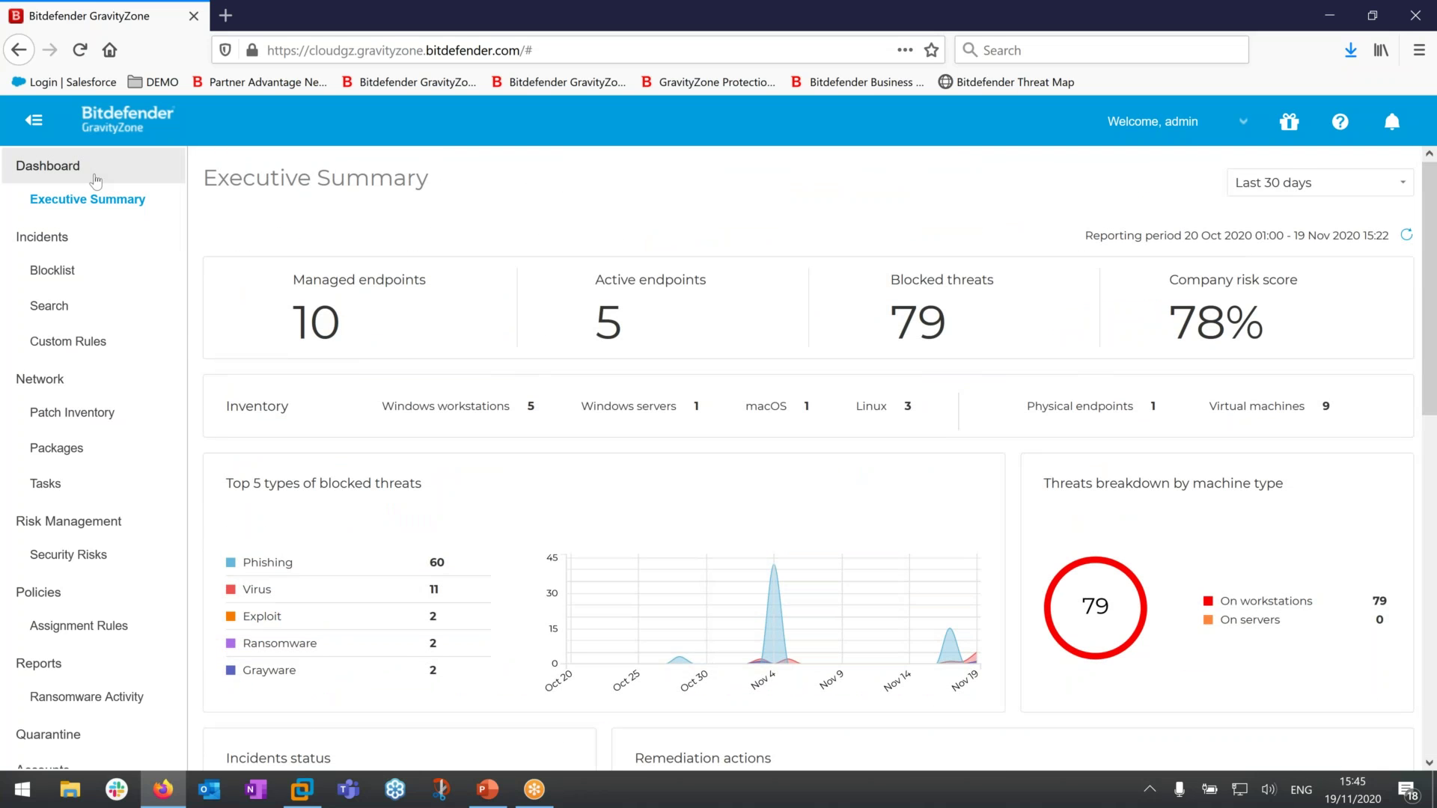
left_click(64, 180)
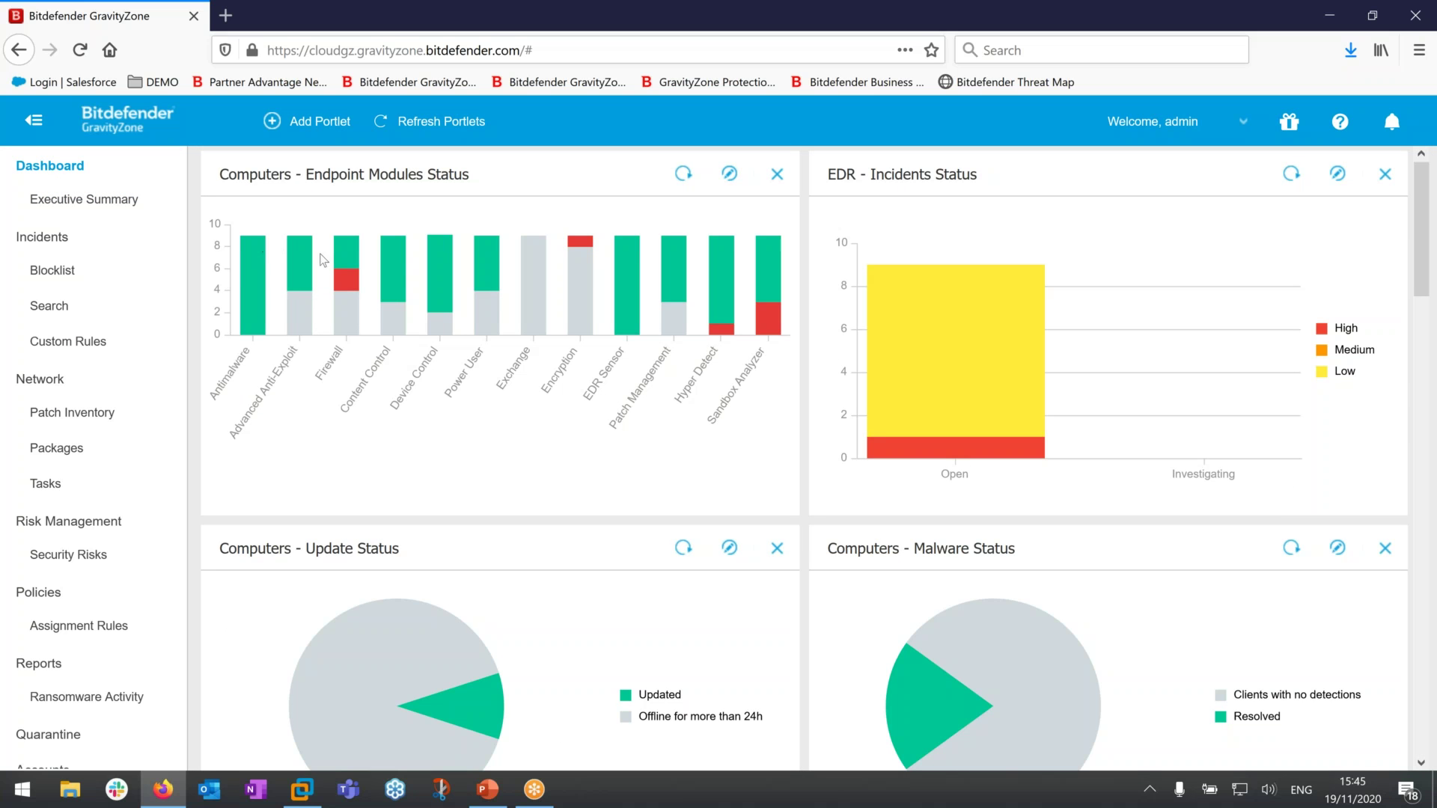
scroll(441, 434, "down", 3)
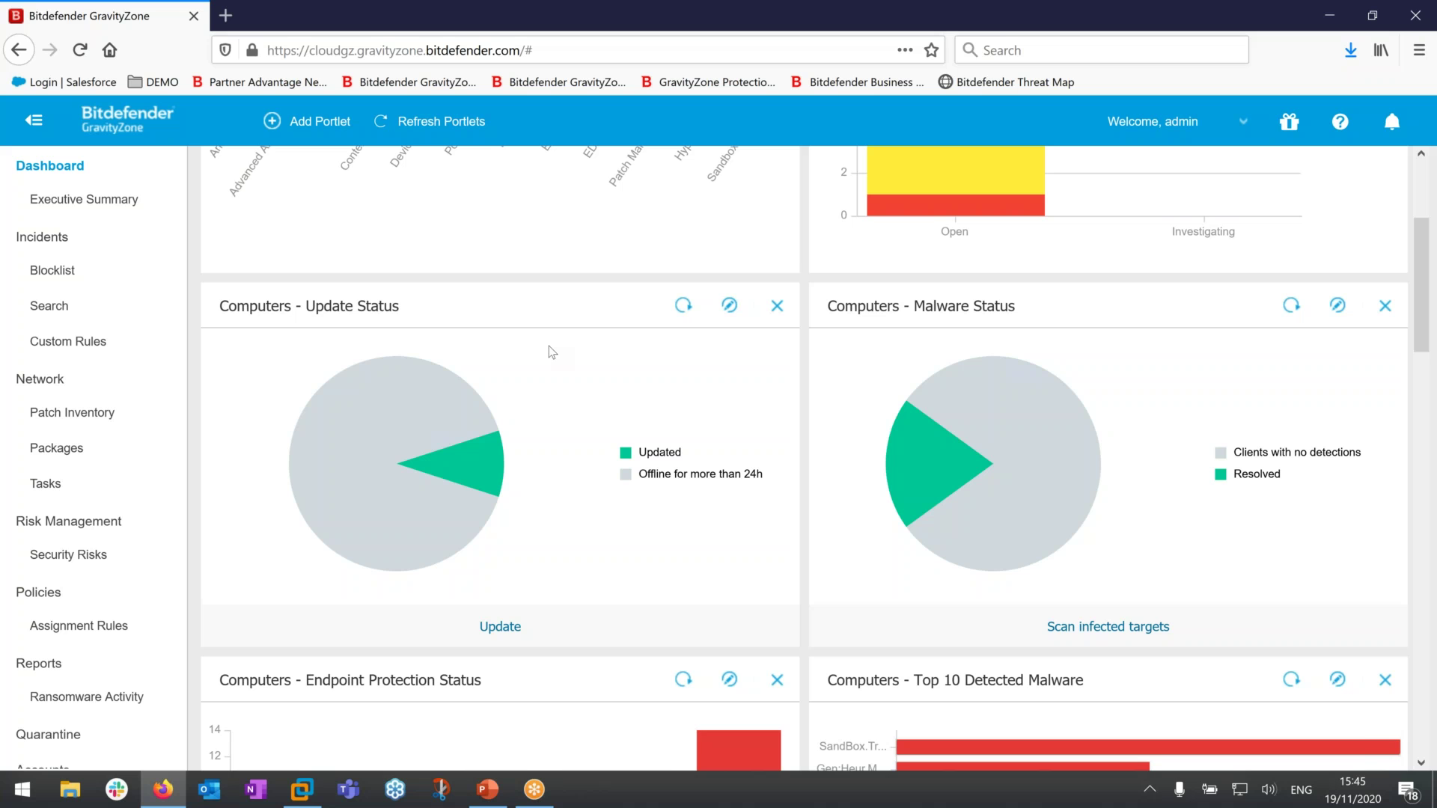
scroll(549, 346, "down", 3)
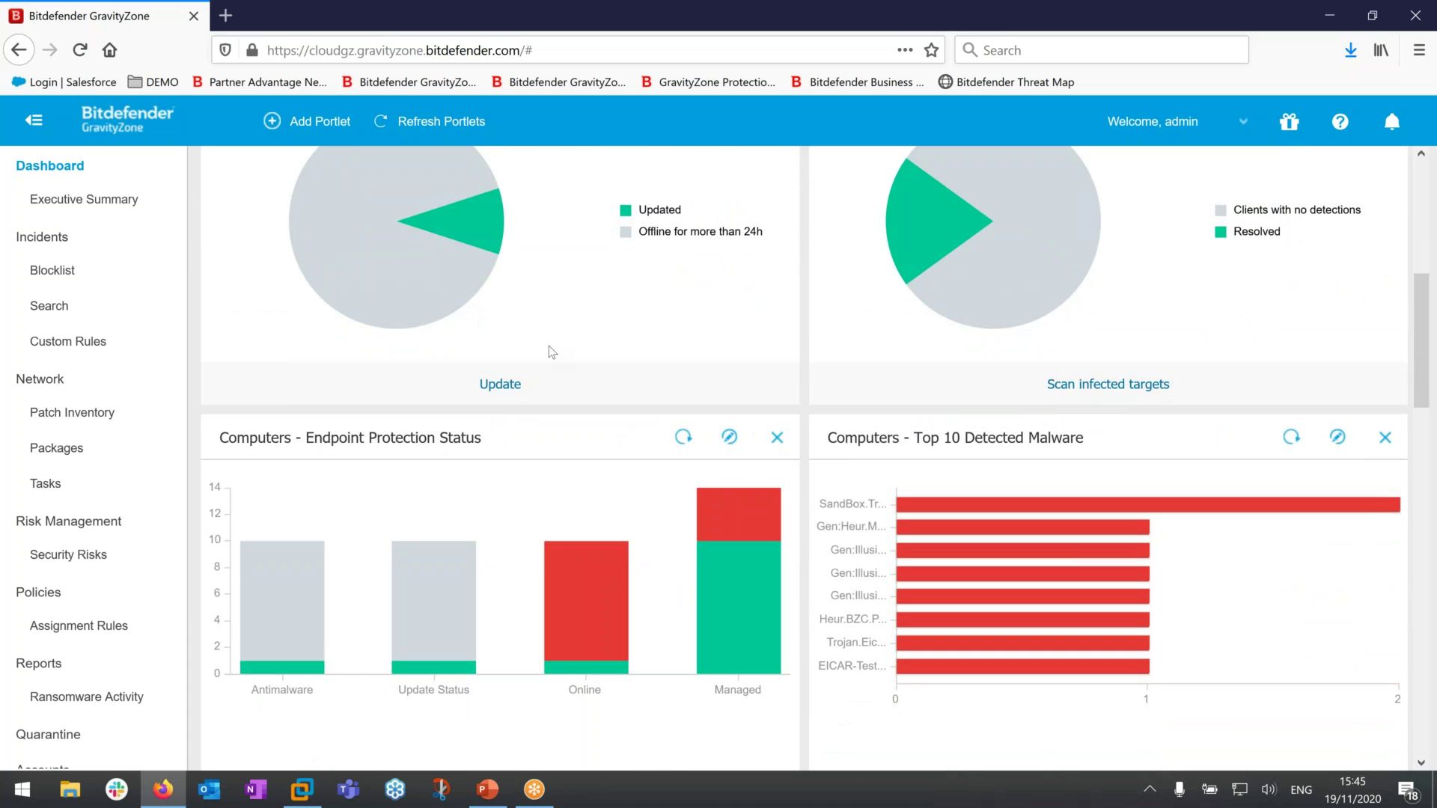
scroll(550, 346, "down", 3)
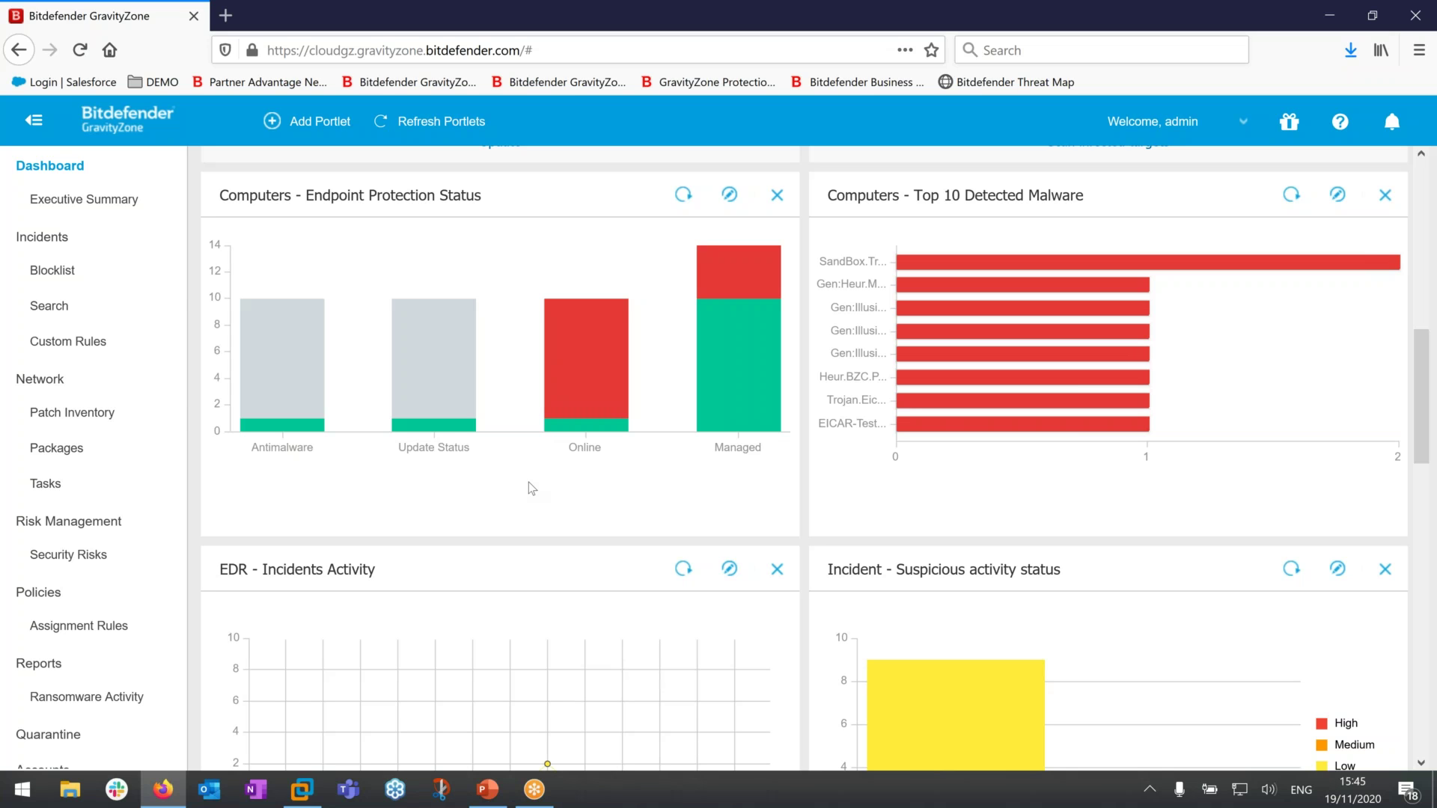
Step: Open the graph of incident #719 and examine the alert, investigation and remediation details of powershell.exe
left_click(41, 235)
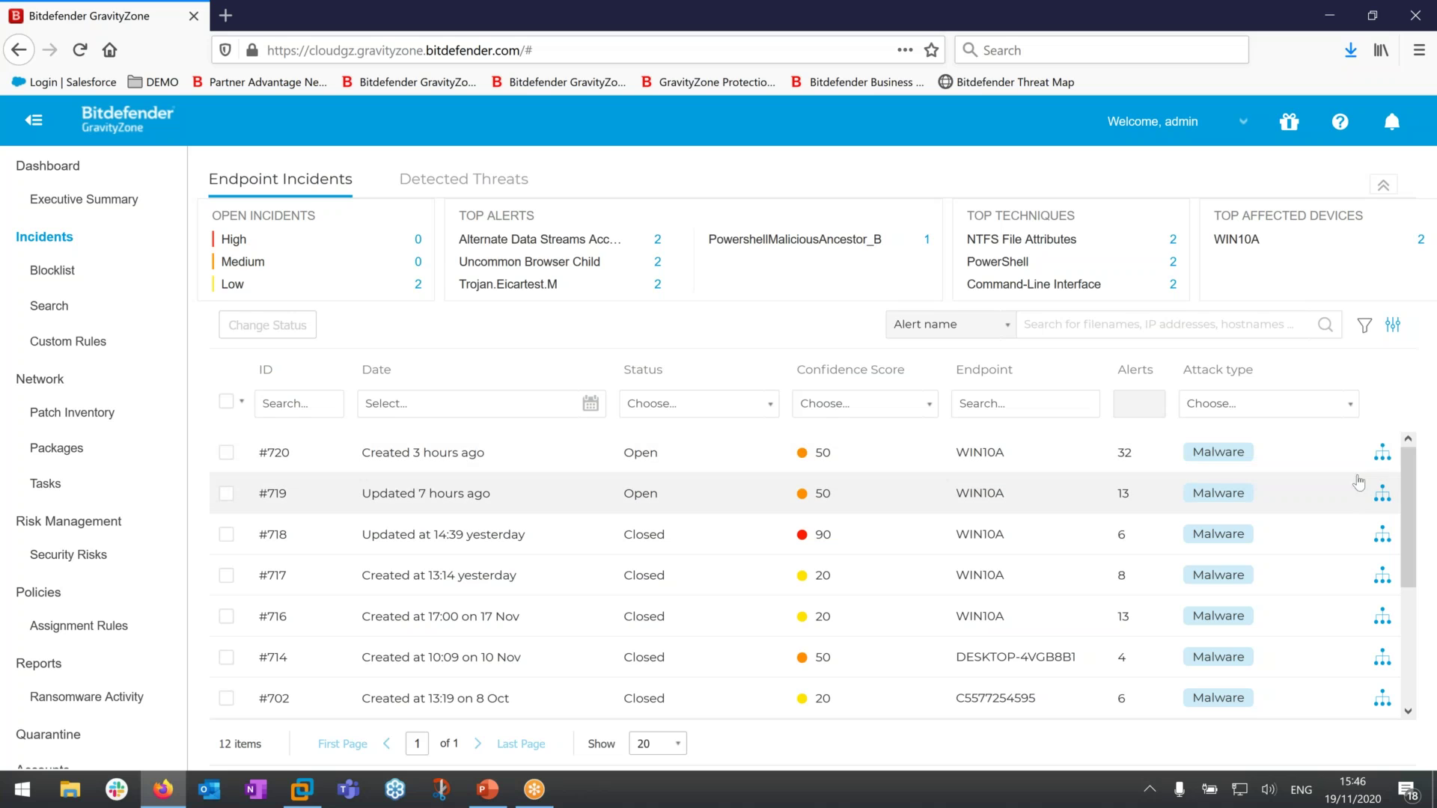
left_click(1383, 494)
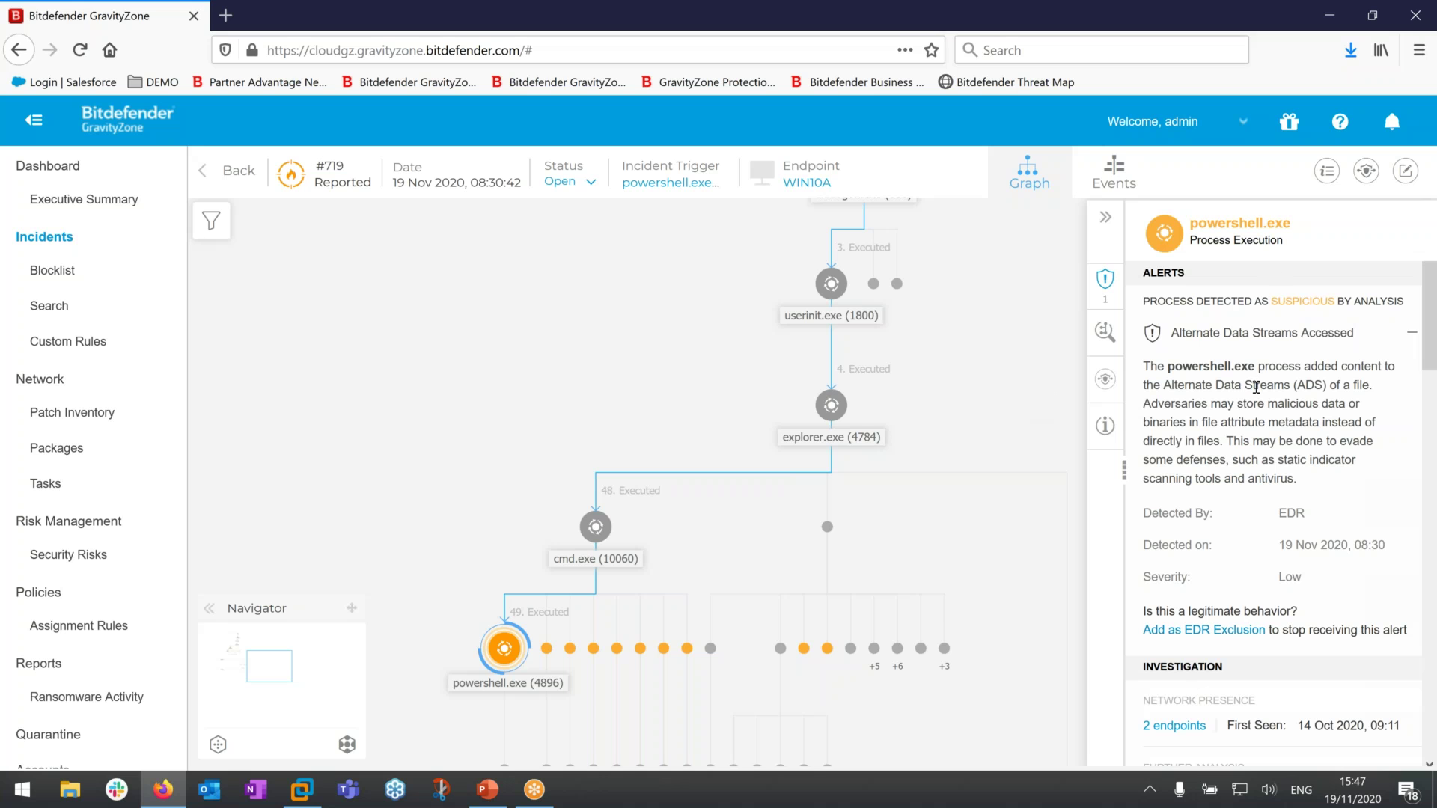
scroll(1255, 386, "down", 3)
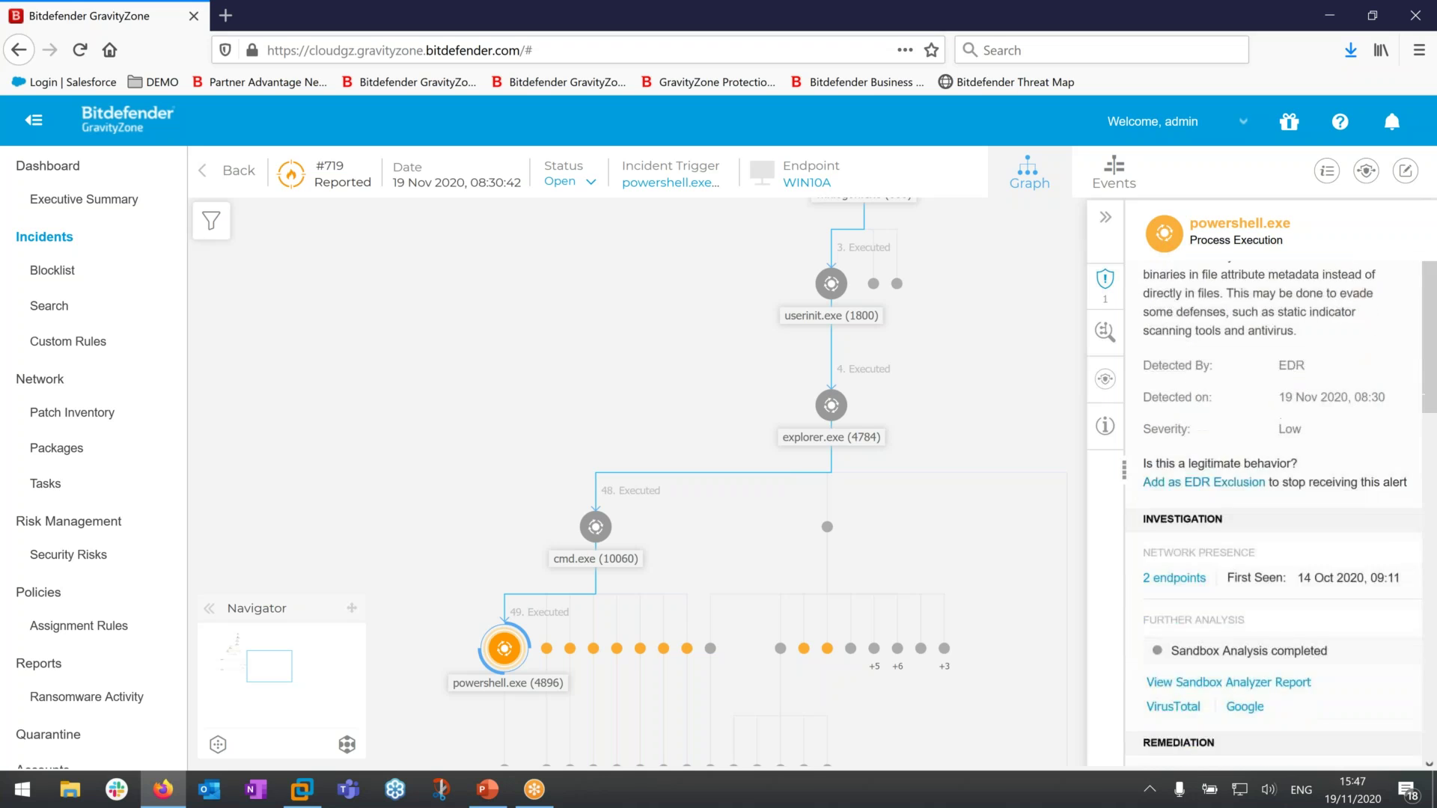
scroll(1269, 395, "down", 2)
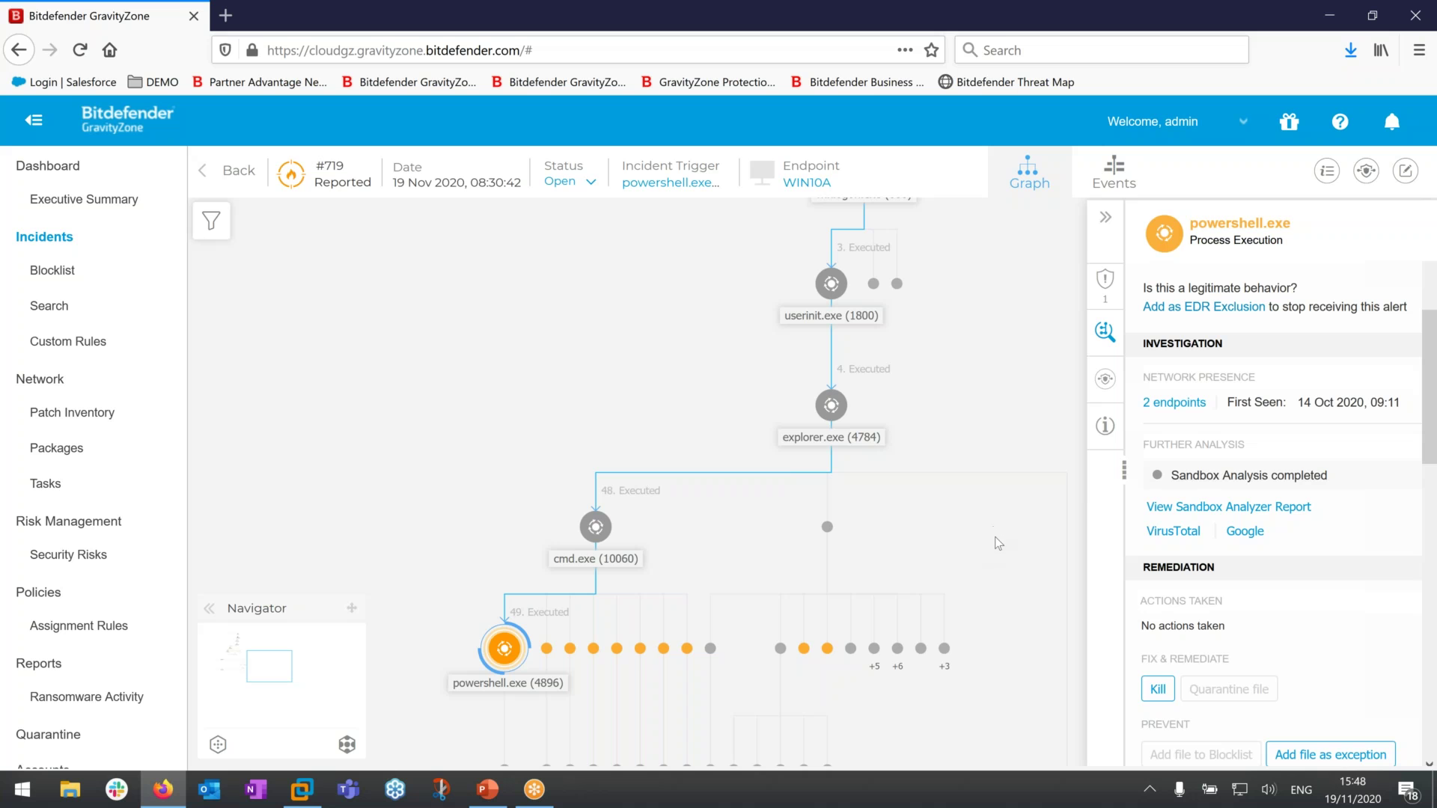
scroll(1224, 591, "down", 1)
scroll(1225, 591, "down", 3)
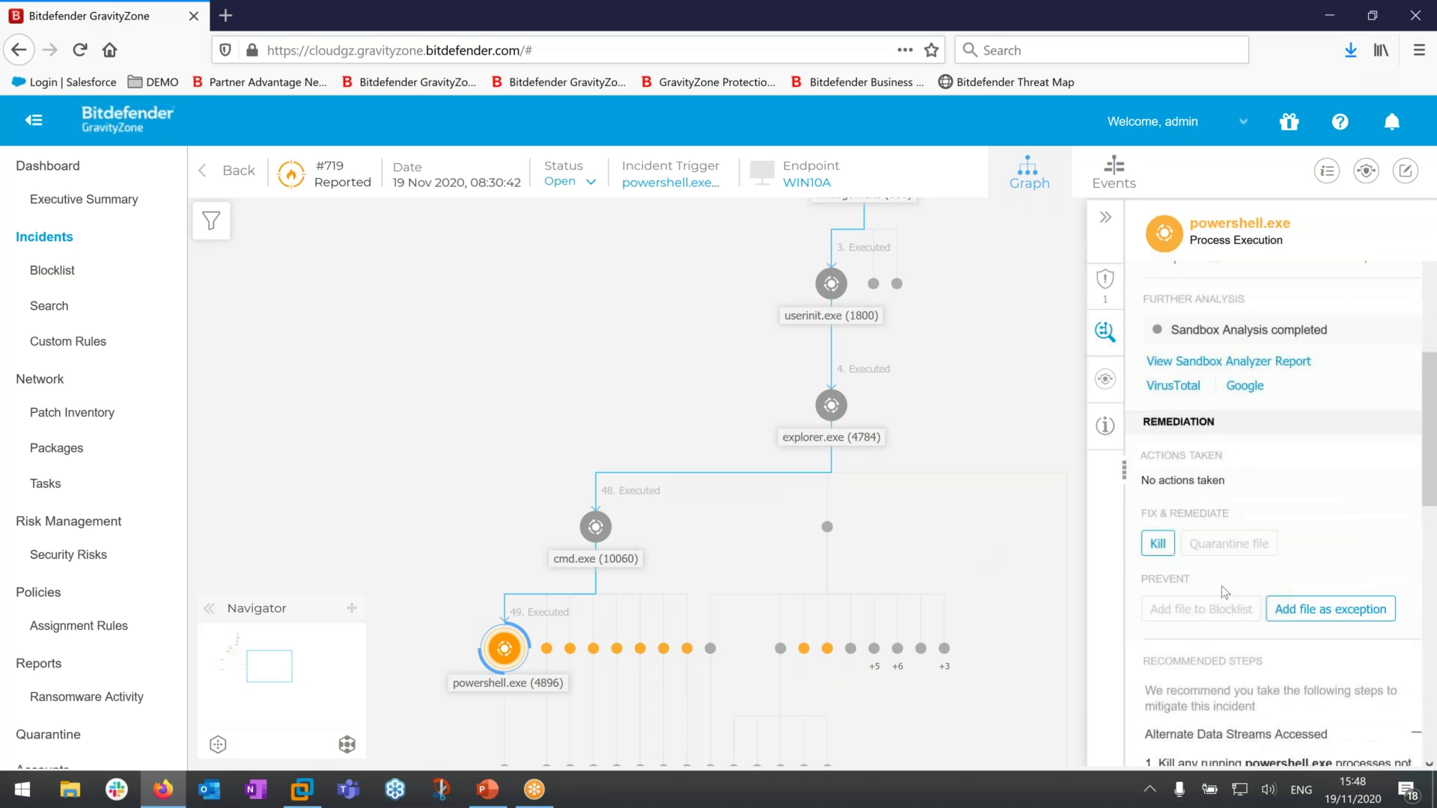
scroll(1232, 552, "up", 2)
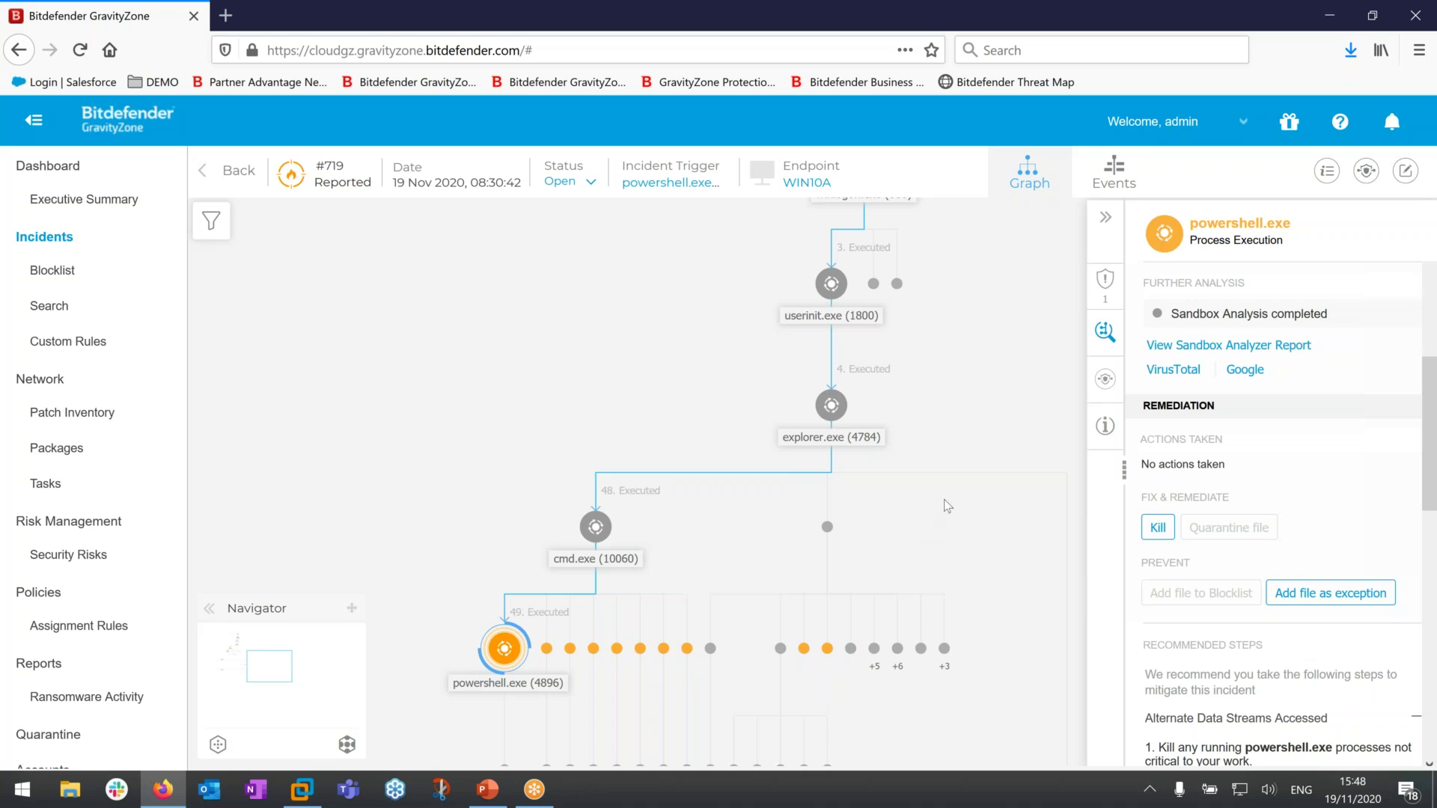
Step: Trace the incident graph's process chain between the WIN10A endpoint and the powershell.exe and msedge.exe branches
left_click_drag(940, 509, 967, 635)
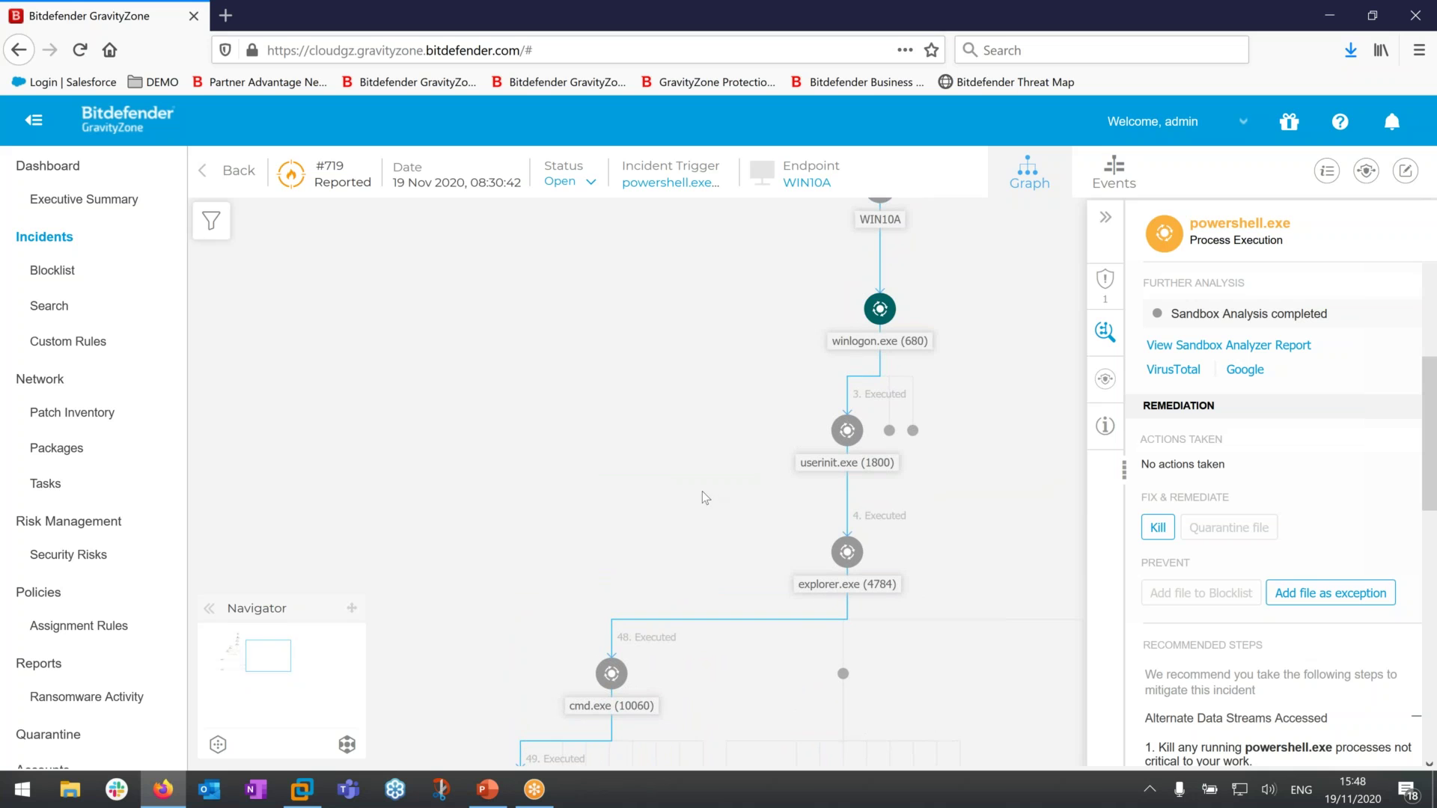
left_click_drag(702, 491, 685, 242)
left_click_drag(763, 460, 725, 380)
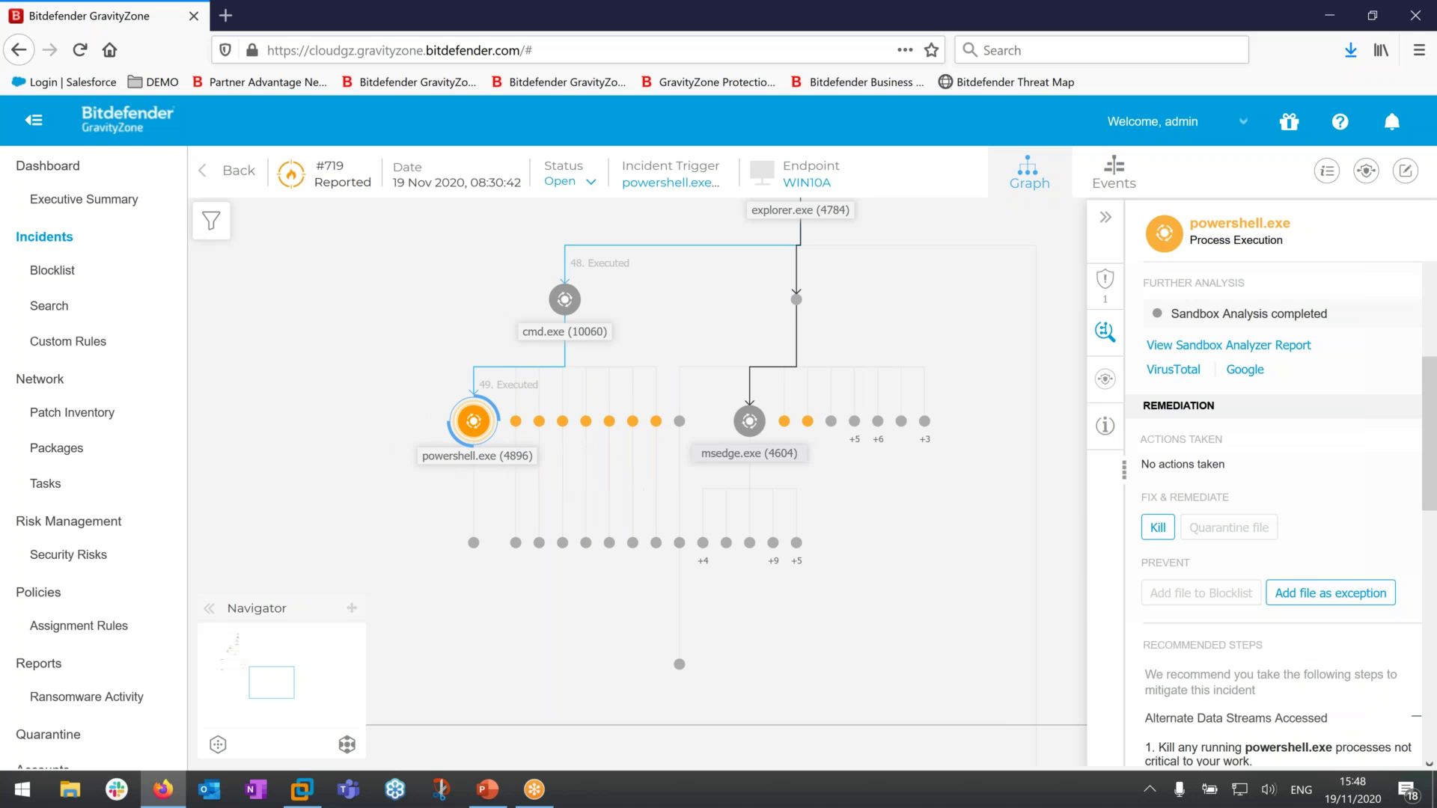
left_click(749, 423)
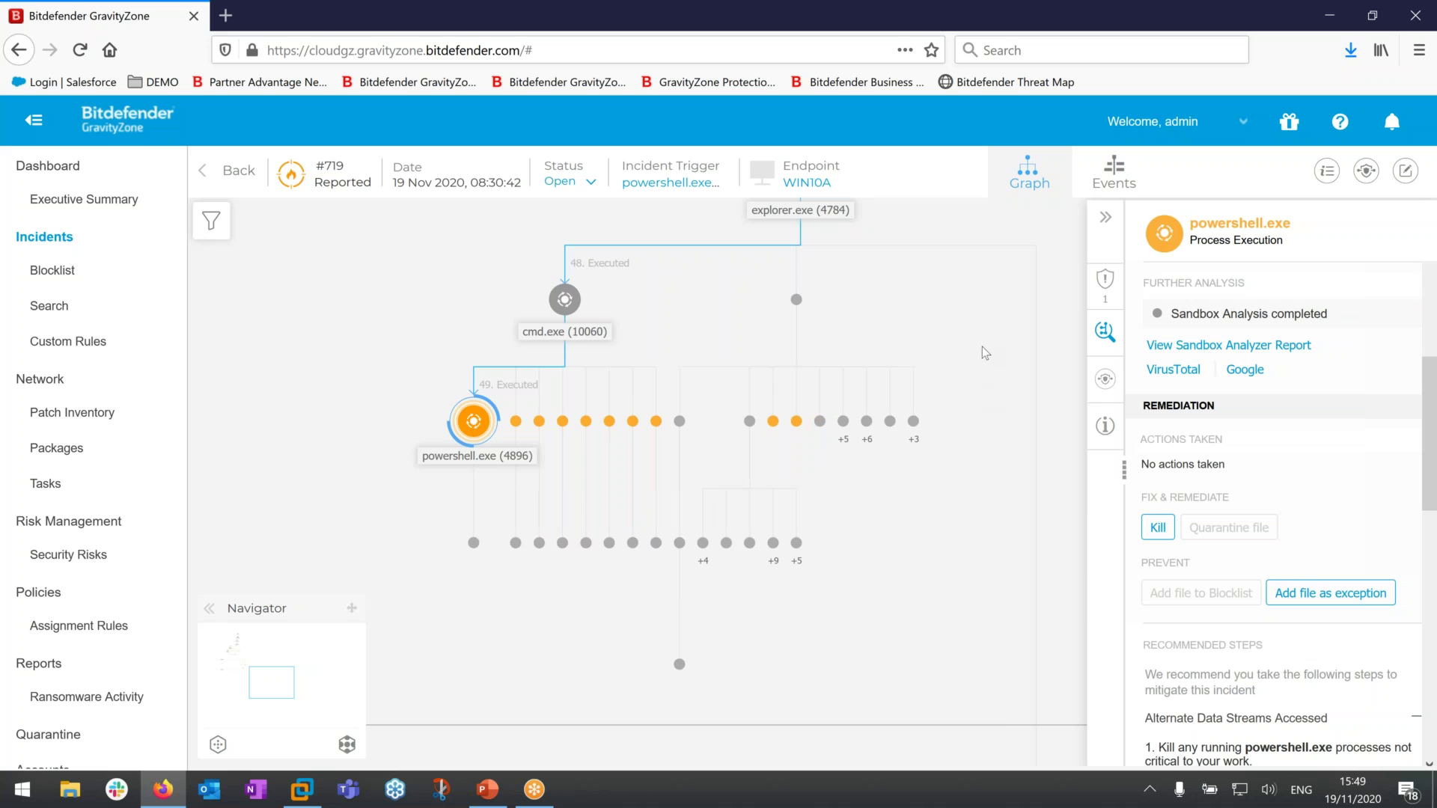
scroll(964, 372, "up", 4)
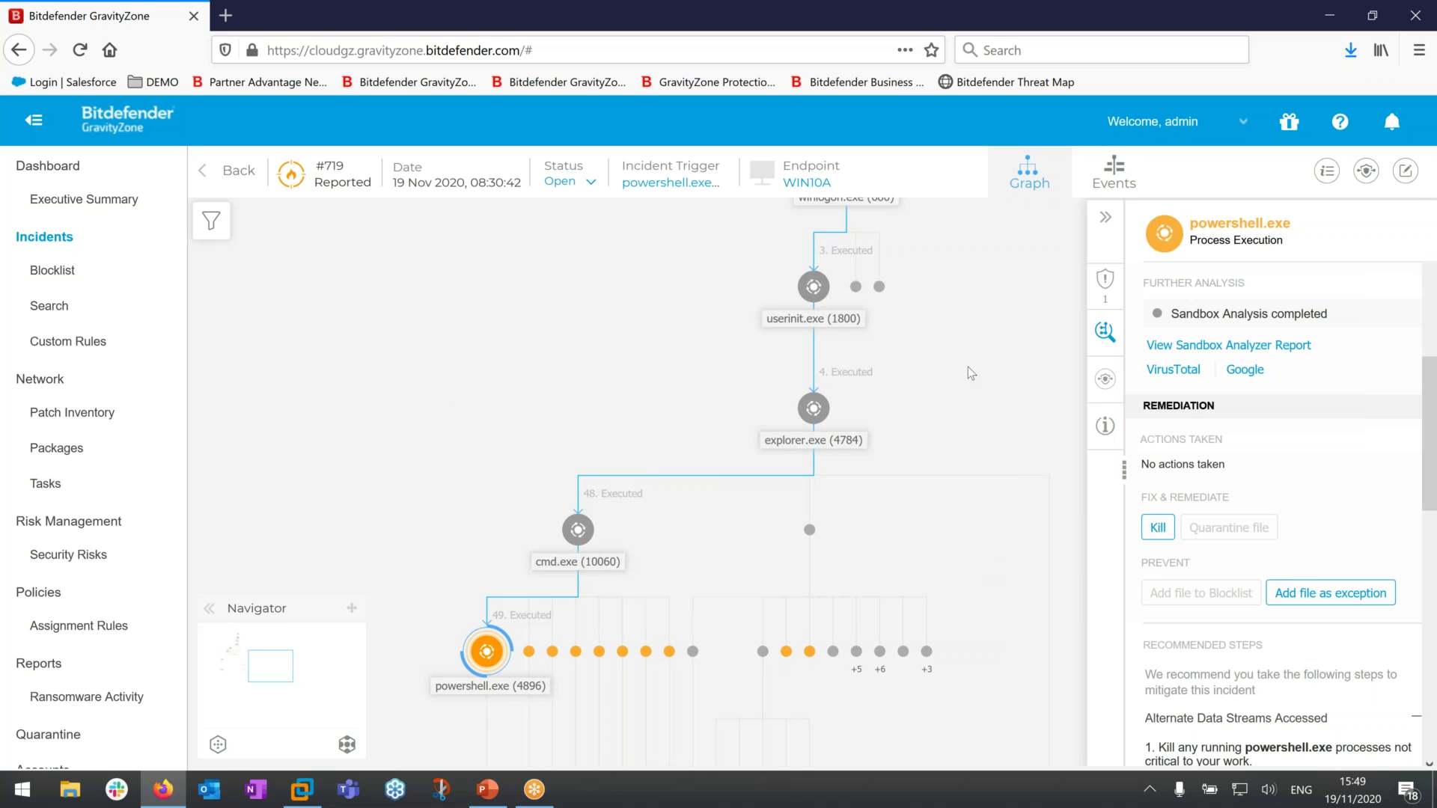
scroll(1000, 524, "up", 2)
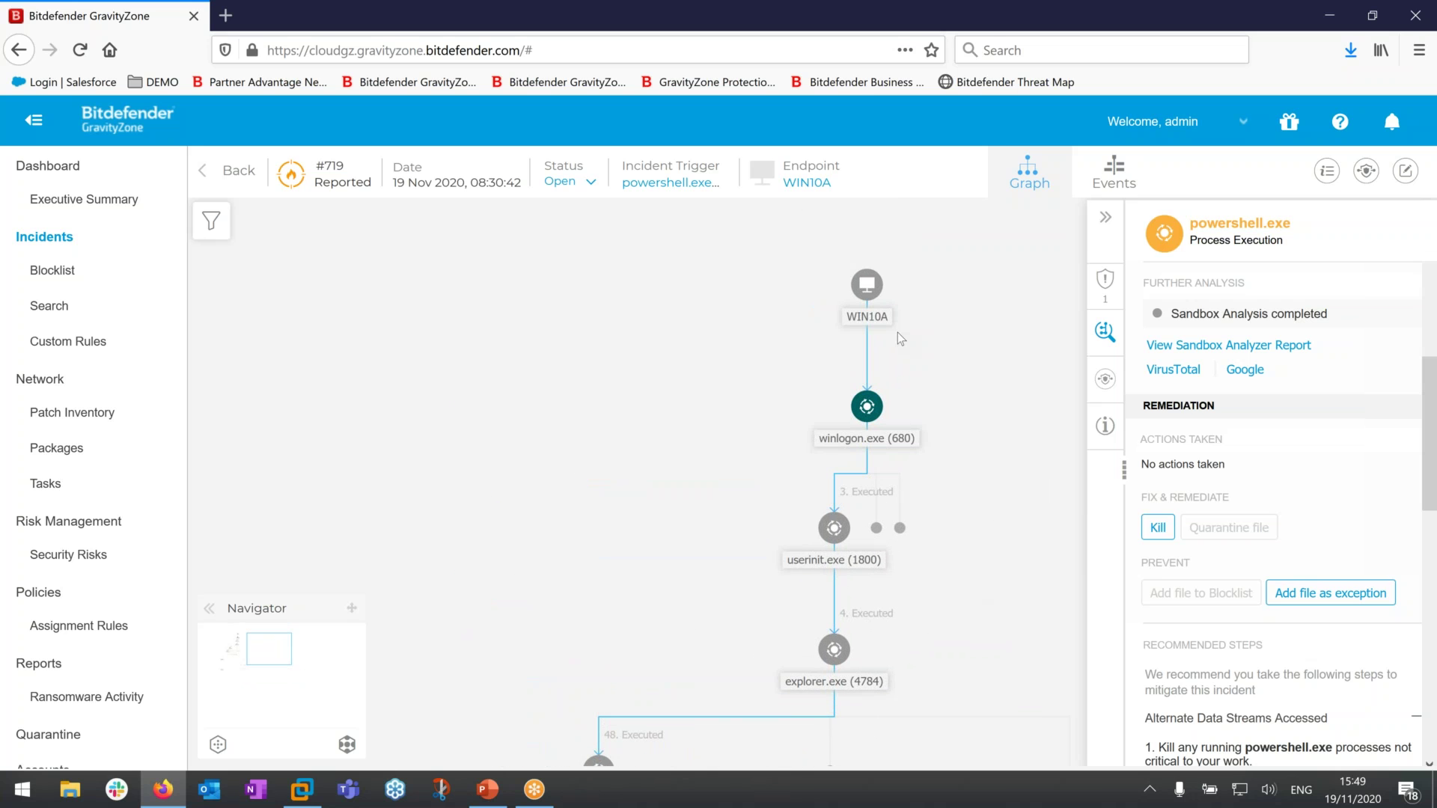
Step: Start a remote connection to the WIN10A endpoint from its remediation options, connect to the host, and return to the incident graph
left_click(886, 298)
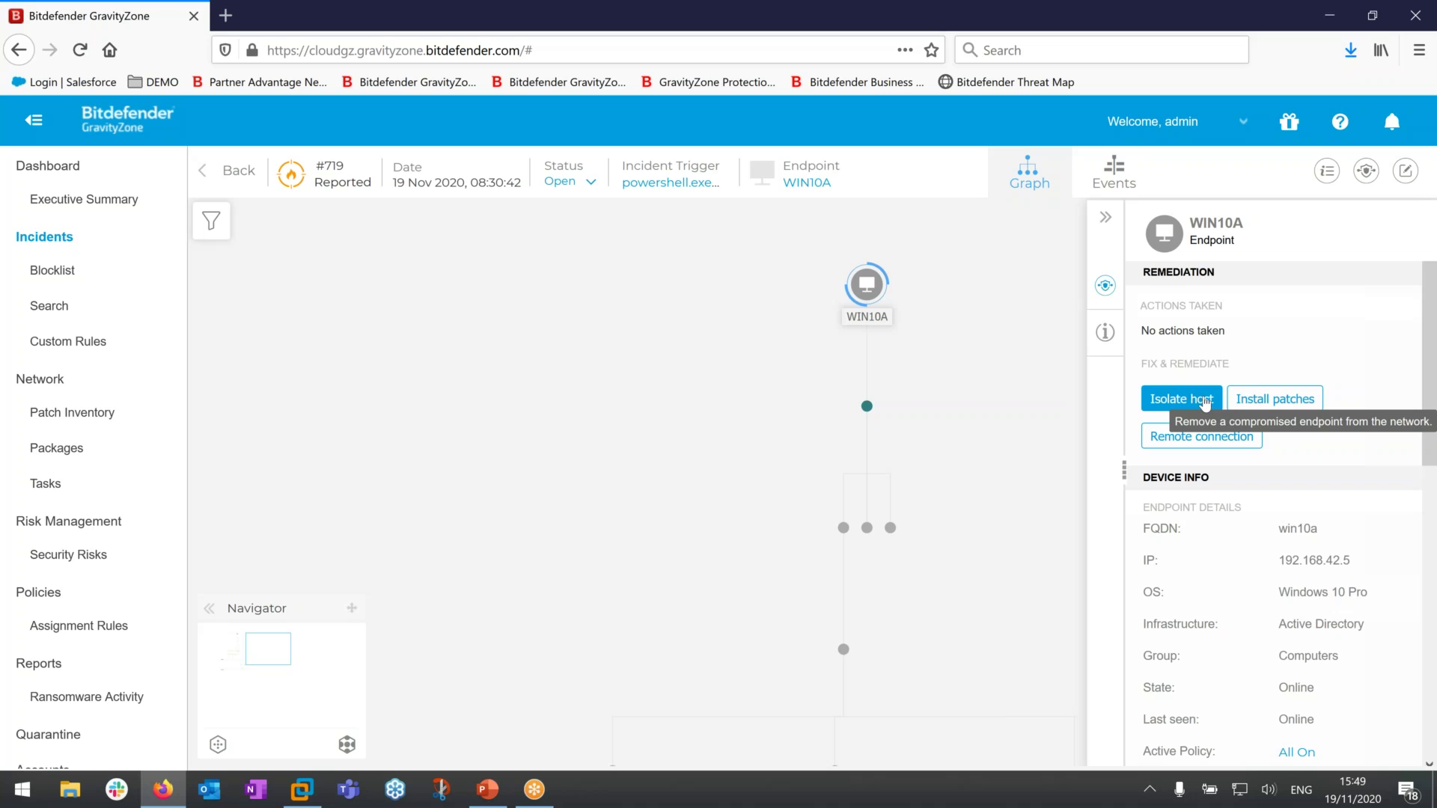
left_click(1186, 440)
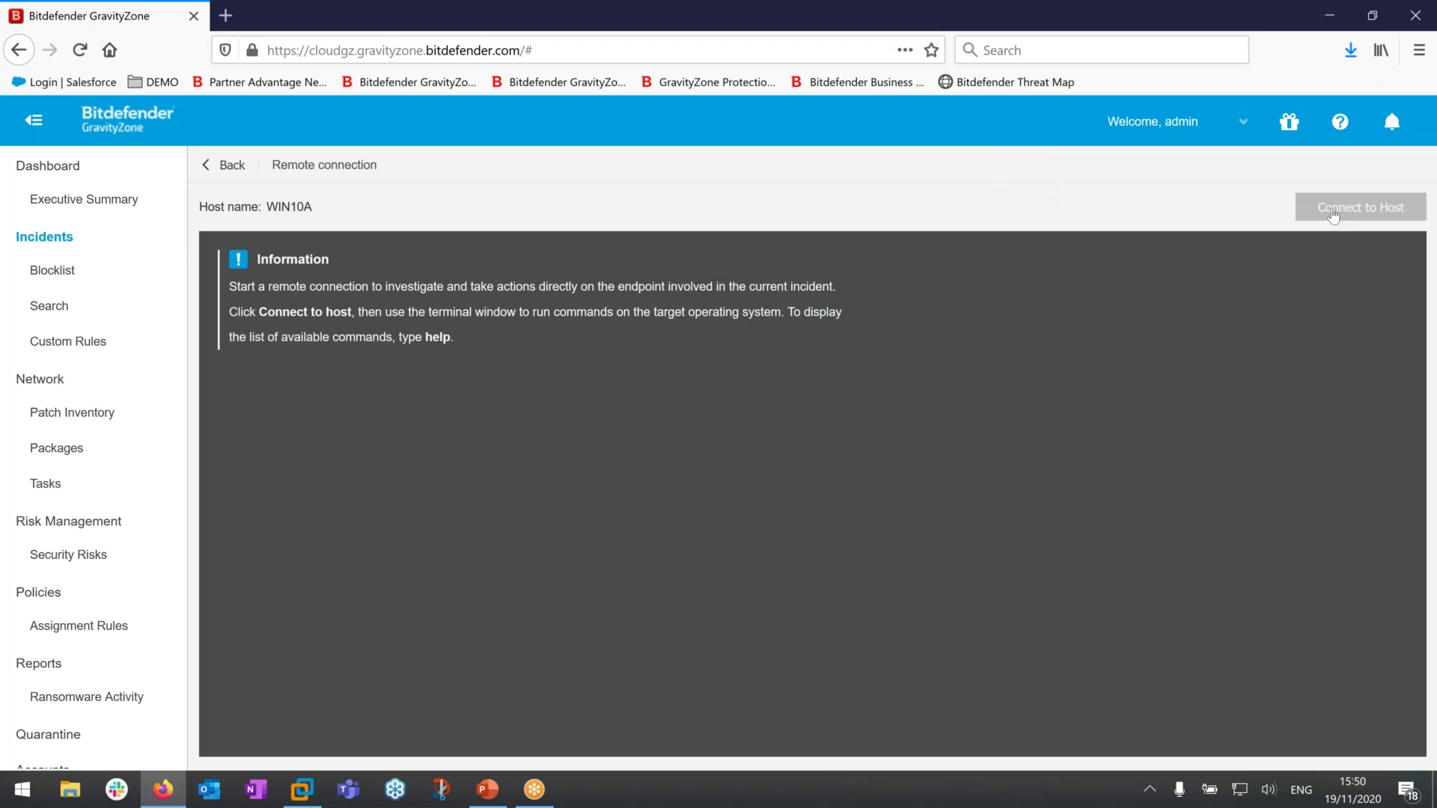
left_click(1358, 208)
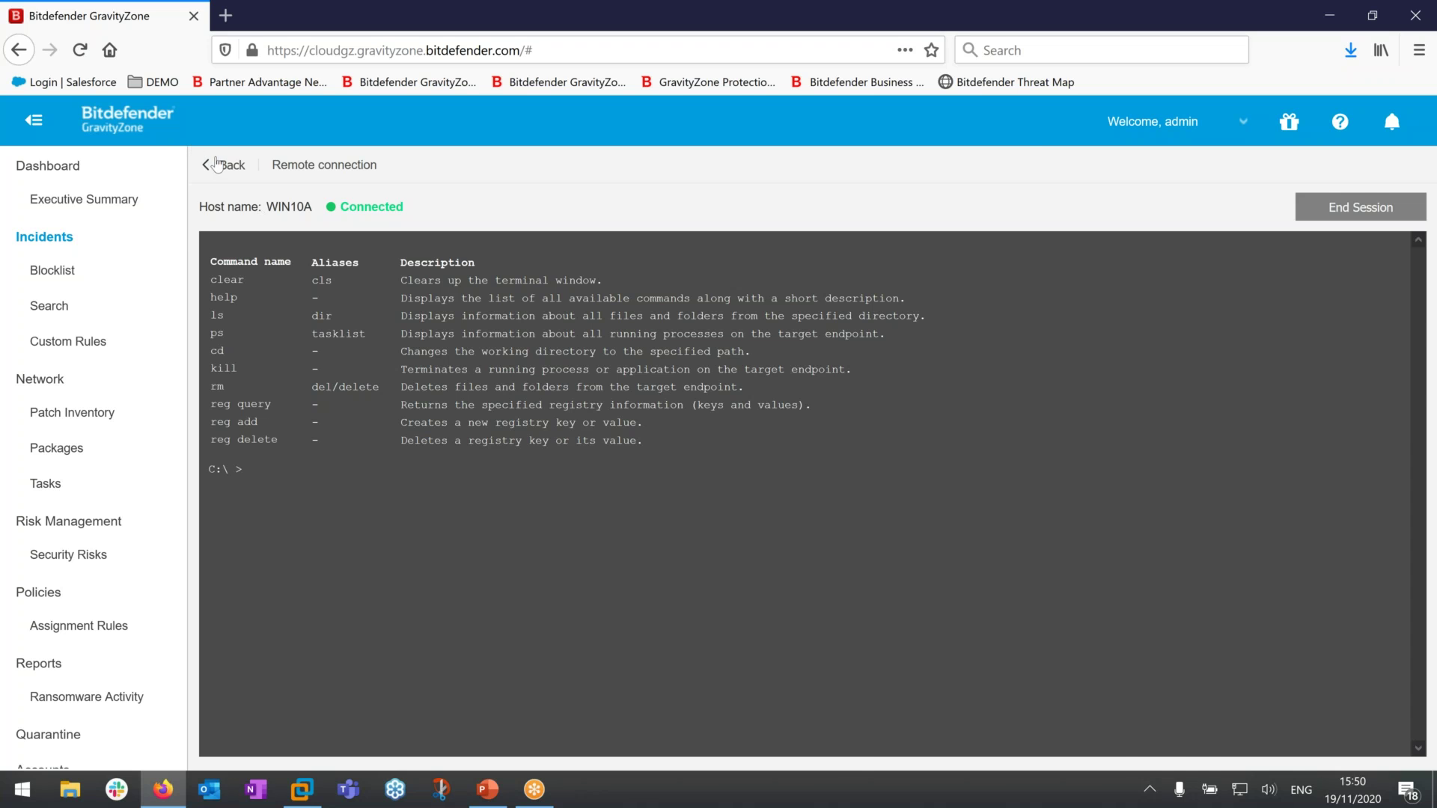
left_click(216, 164)
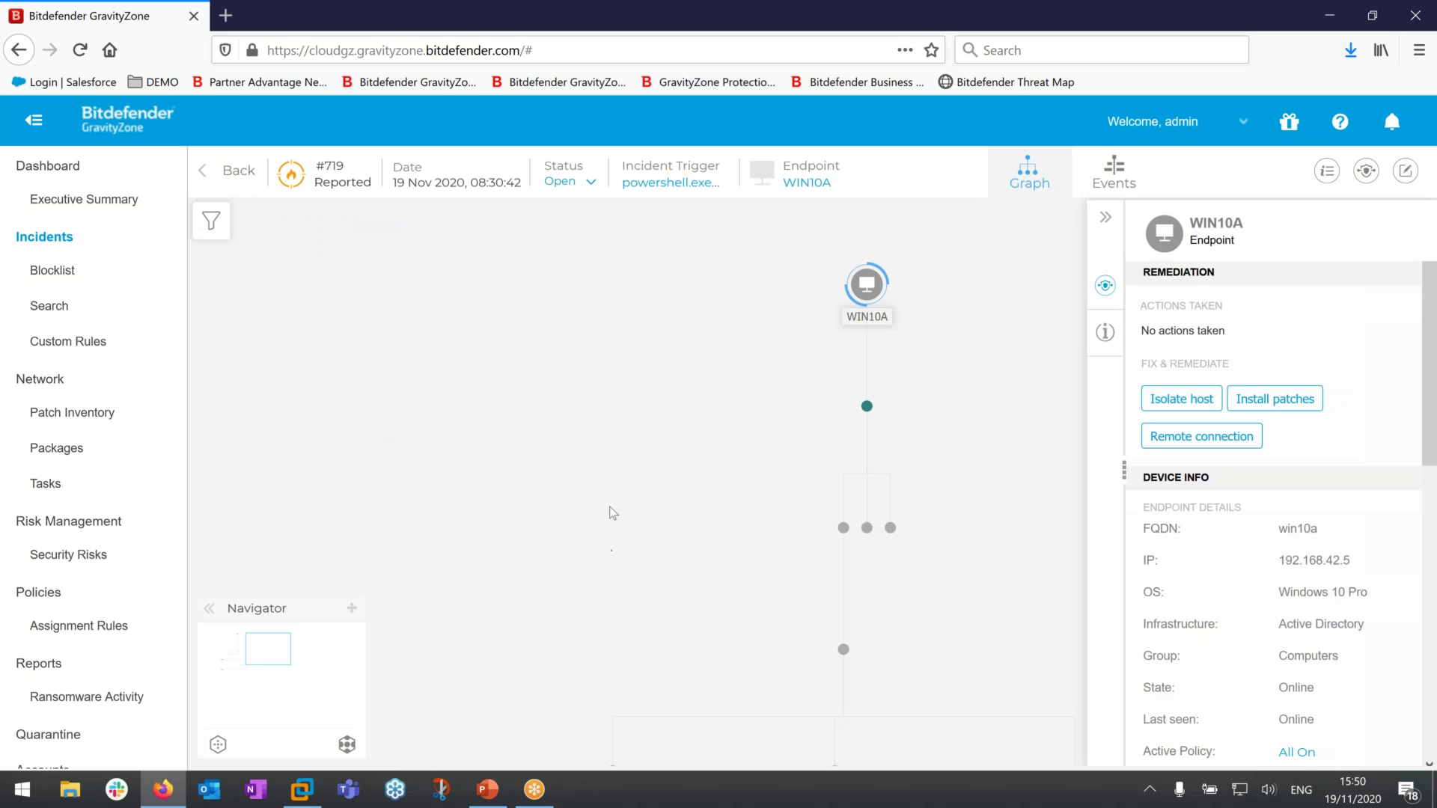
Step: Examine the lower branches of the incident graph and the device and patch information of WIN10A
left_click_drag(584, 424, 587, 316)
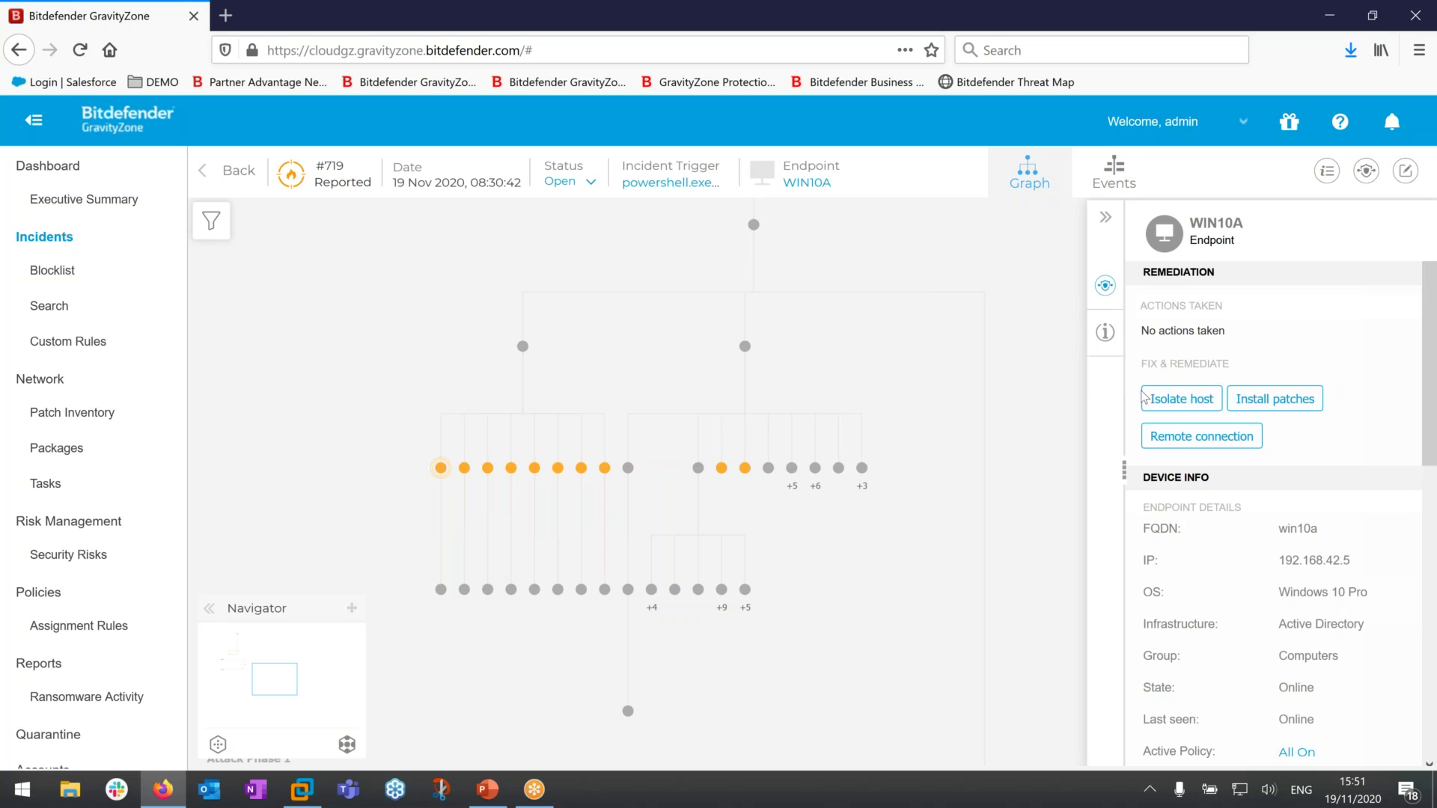
scroll(1149, 397, "down", 5)
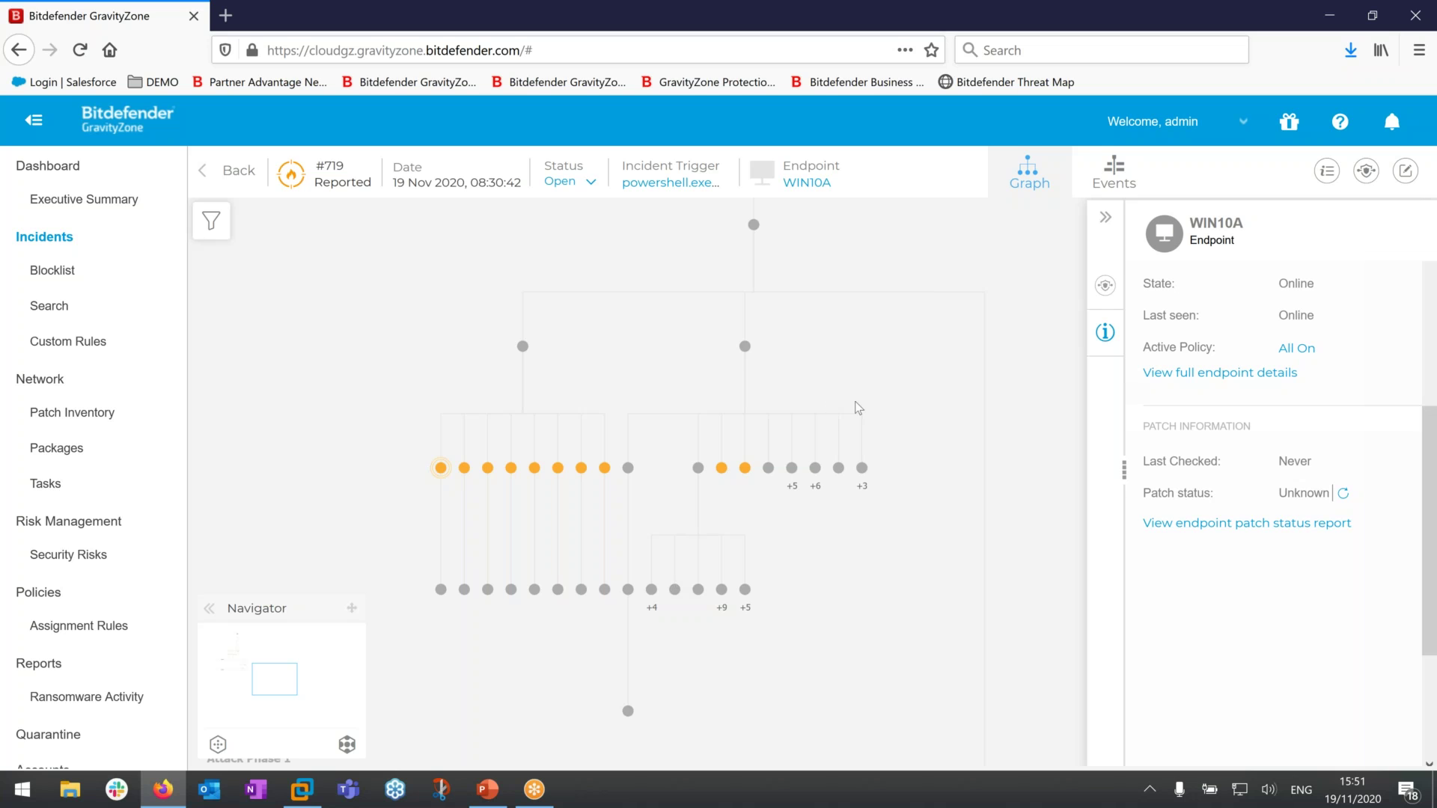
left_click_drag(866, 440, 940, 549)
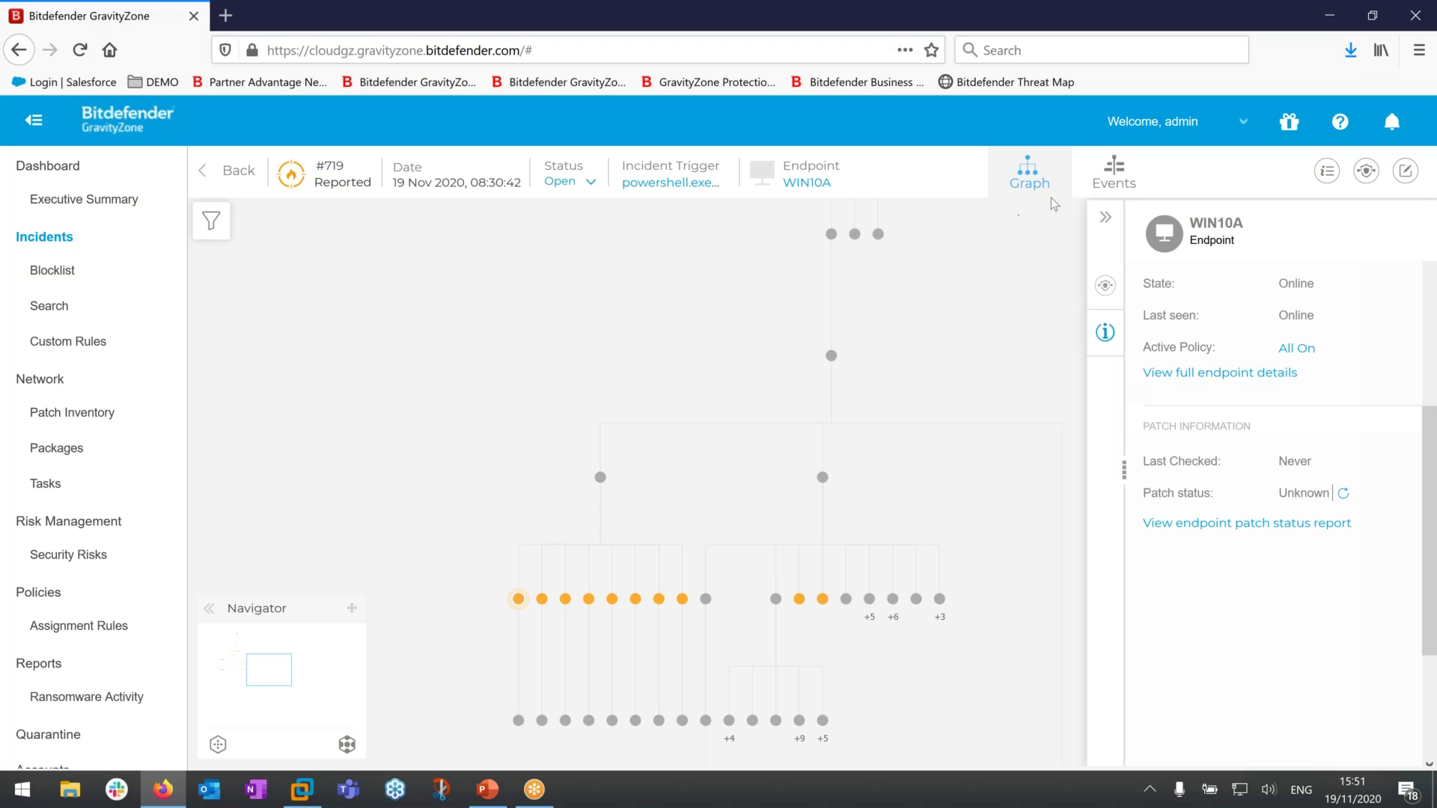
Step: Show the incident's events, expand the details of the first File Write event, and look through the event timeline
left_click(1119, 178)
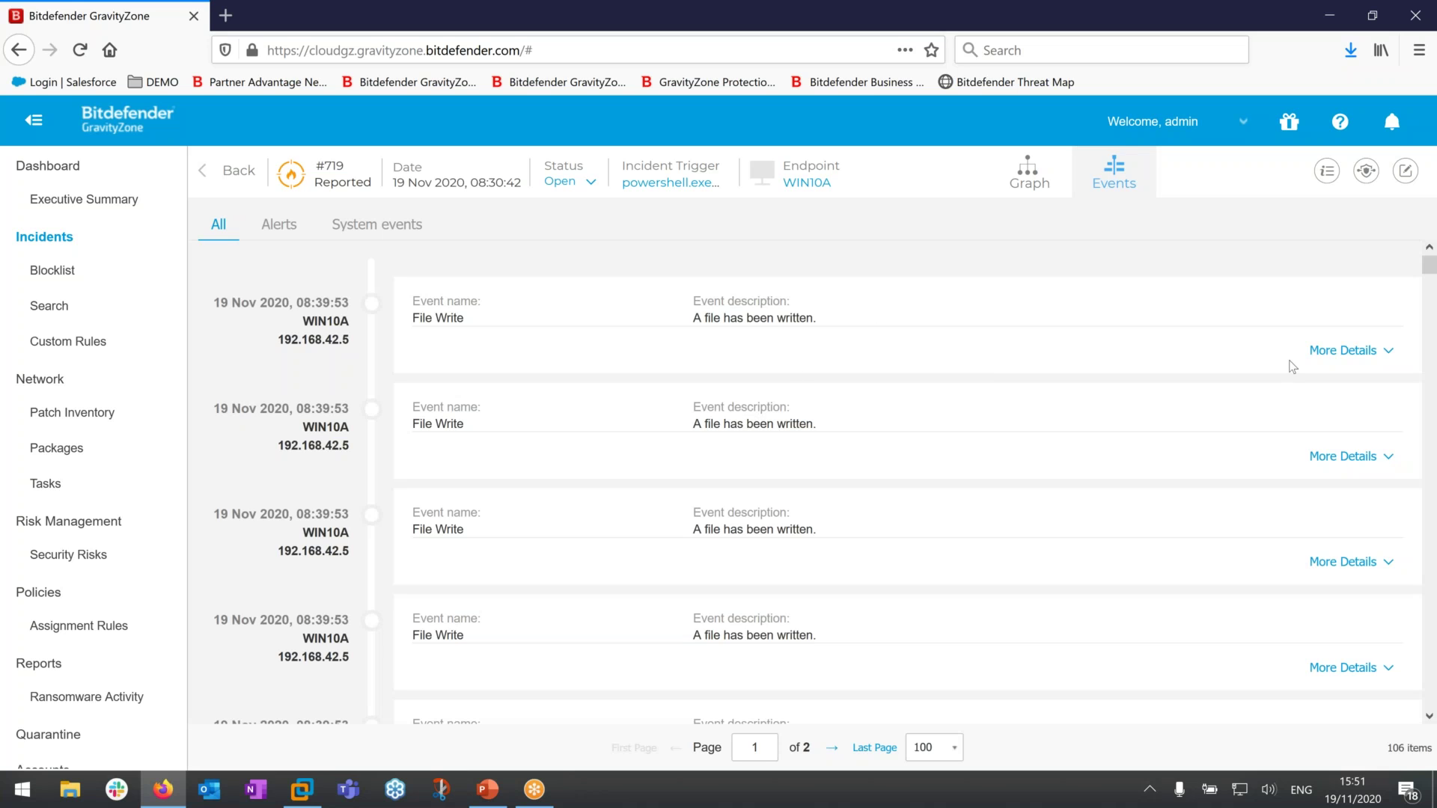
left_click(1330, 355)
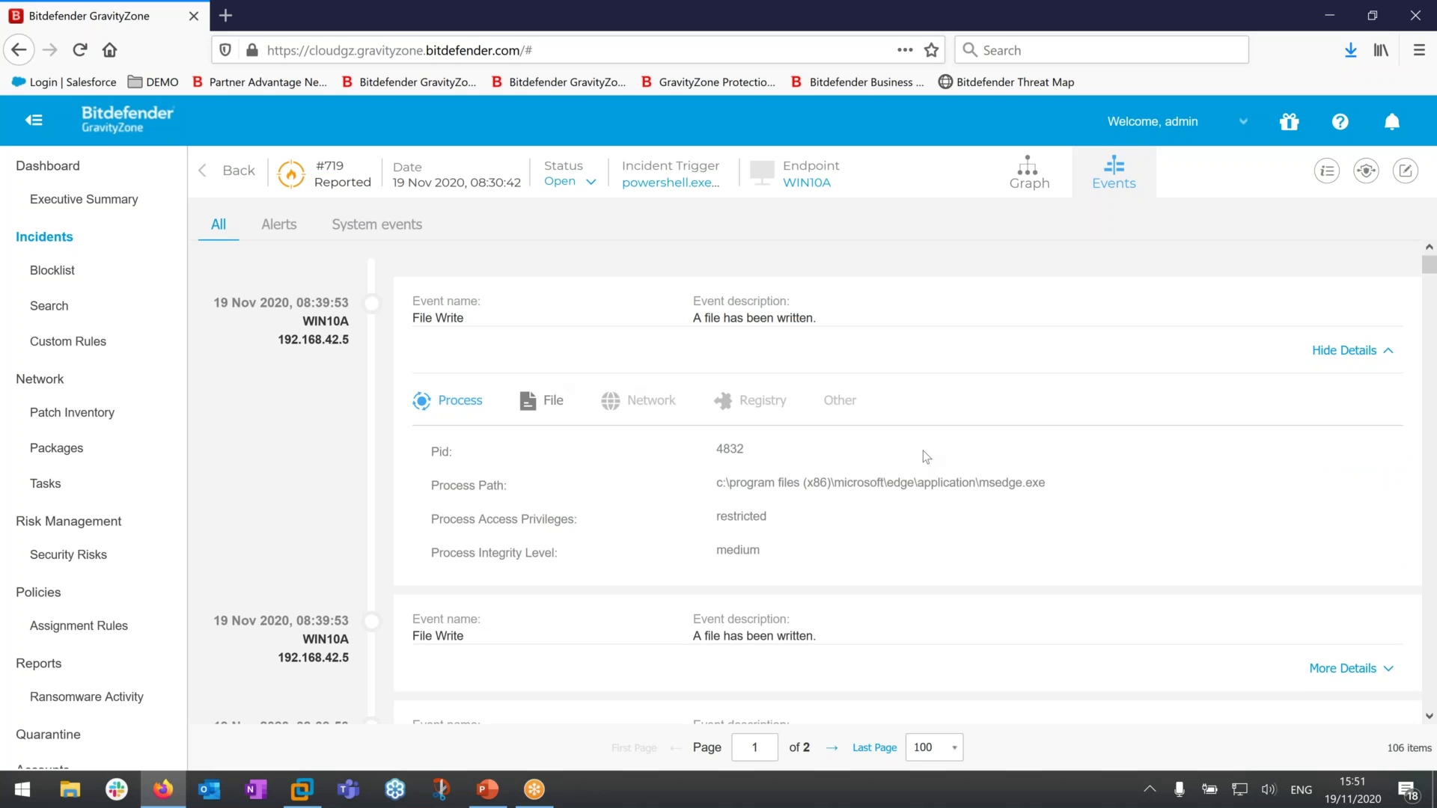
scroll(874, 508, "down", 3)
scroll(877, 509, "down", 3)
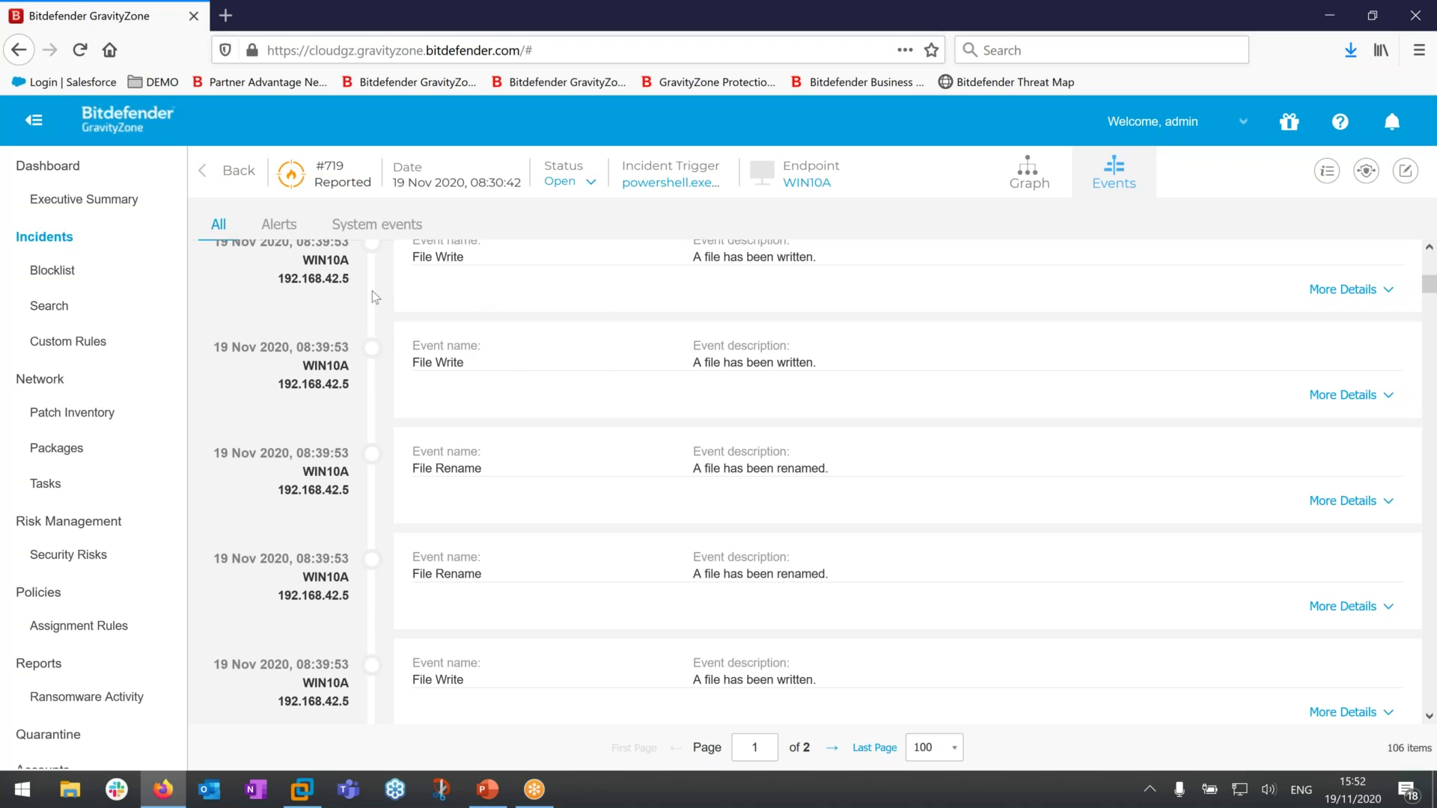
Step: Load the saved "powershell" favorite query into the incident search
left_click(62, 313)
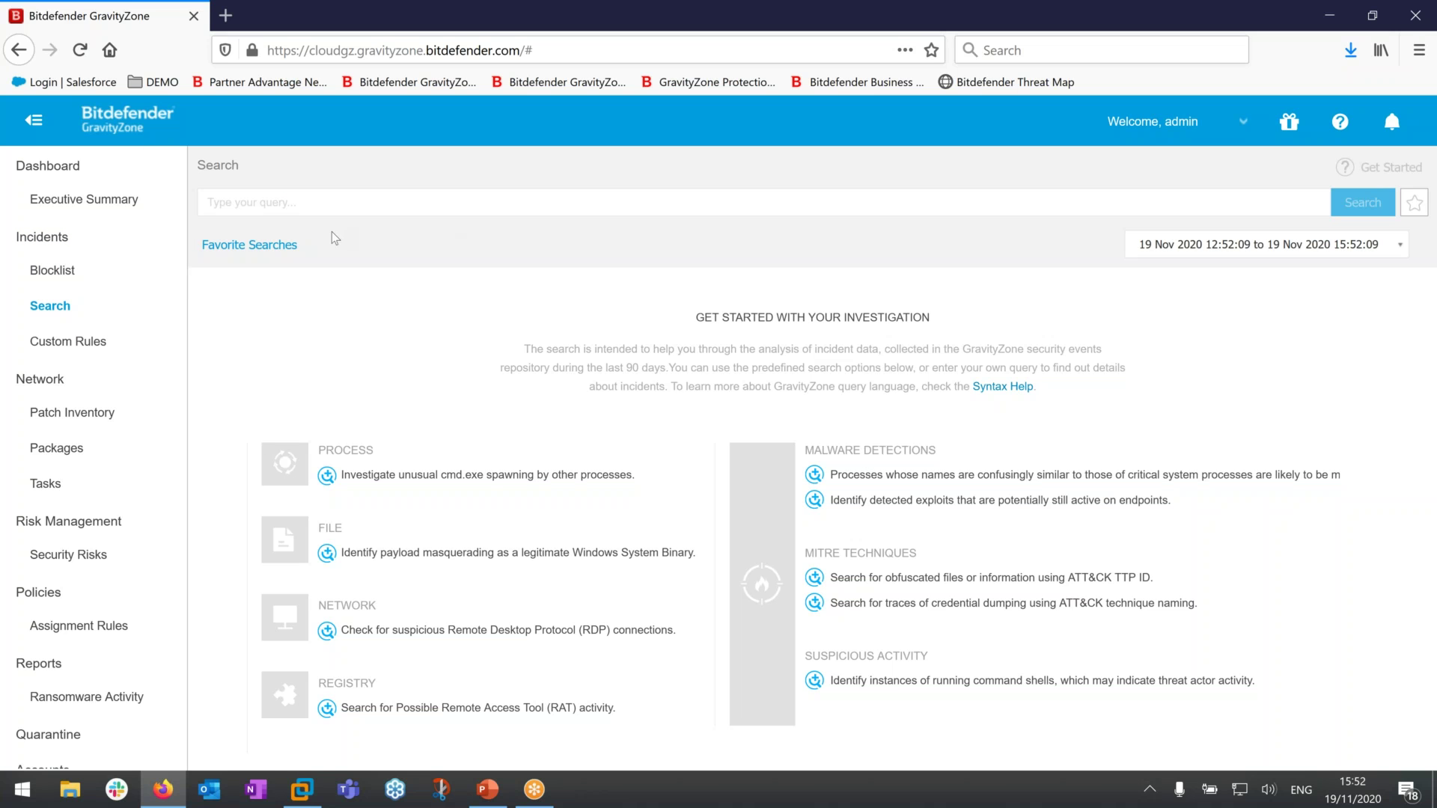
left_click(261, 248)
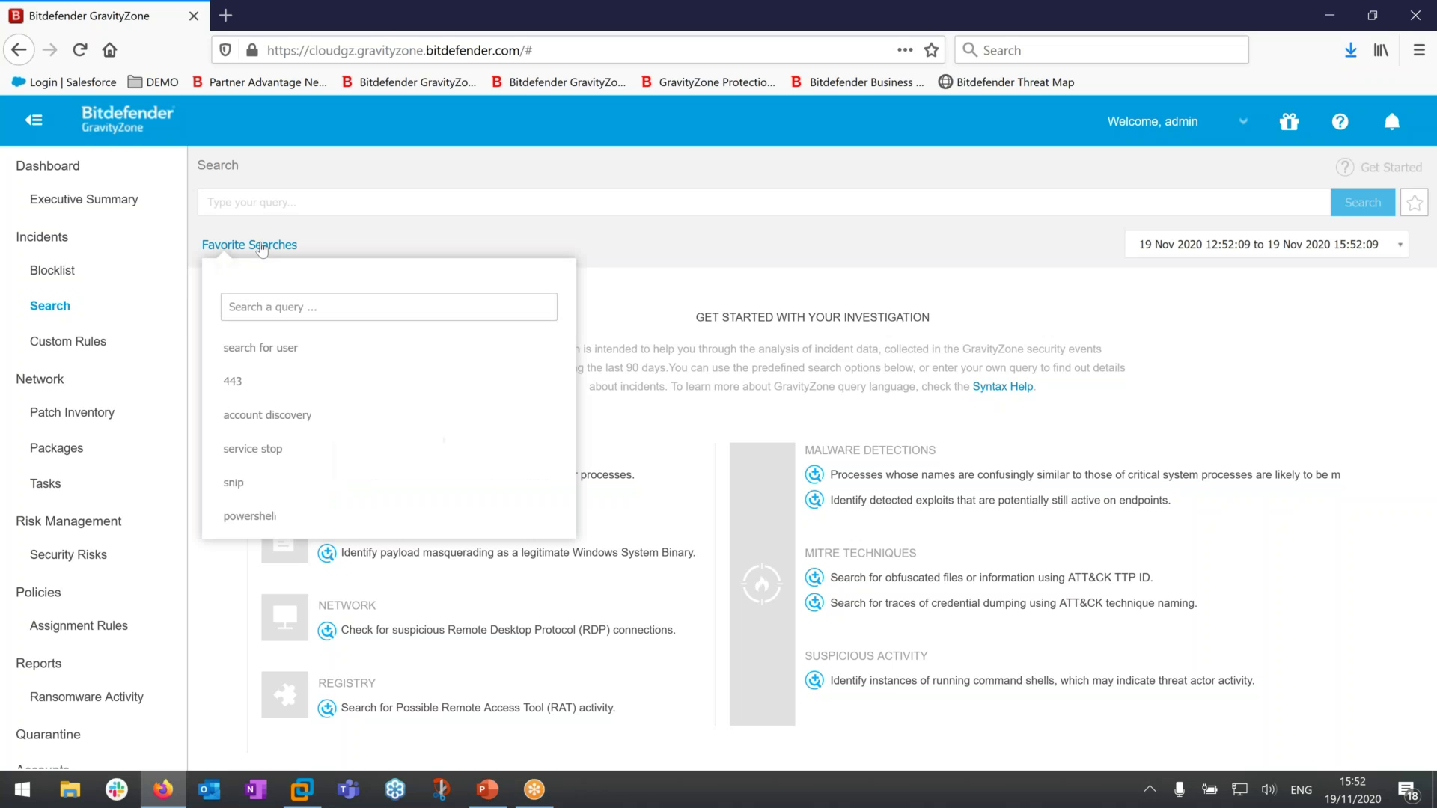
left_click(250, 515)
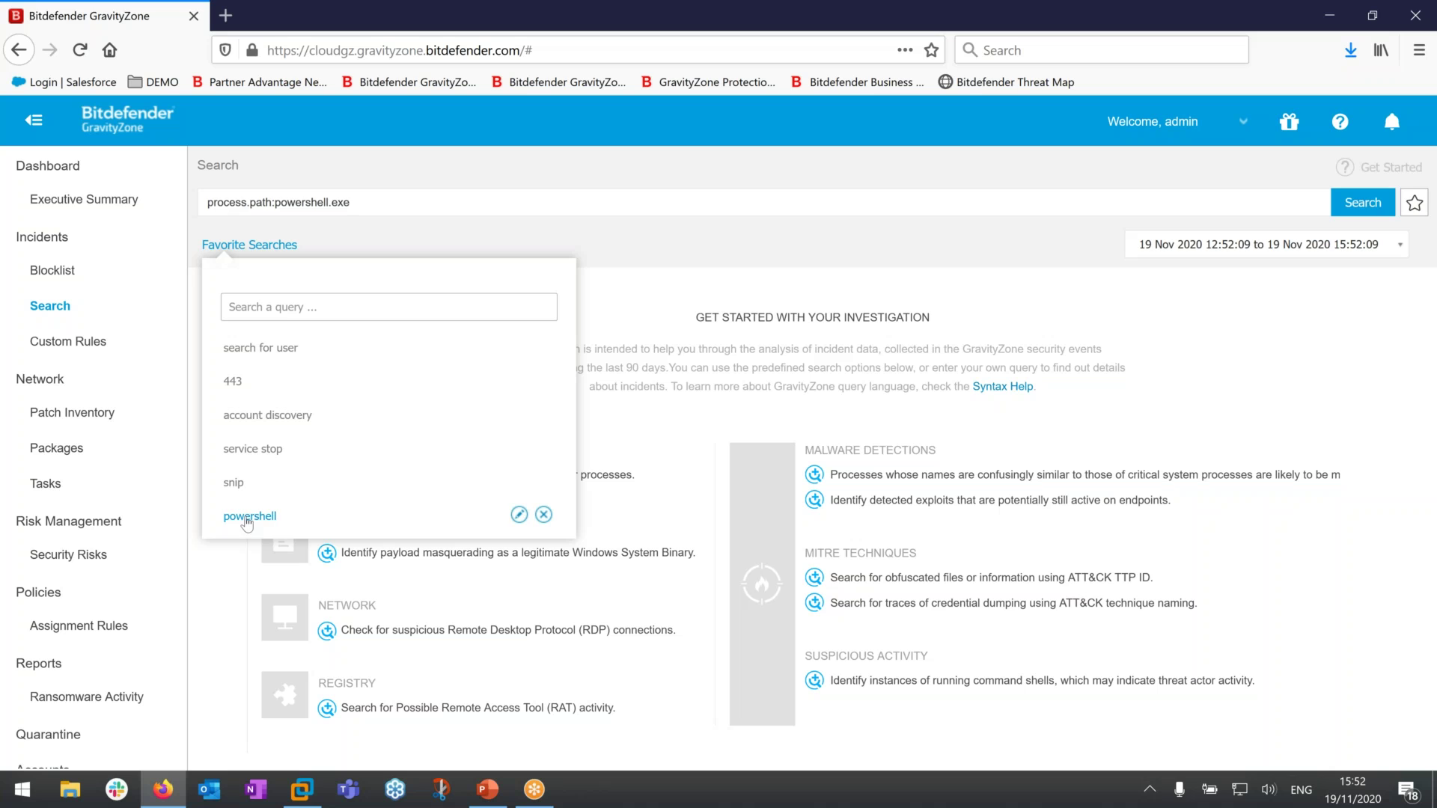
left_click(441, 235)
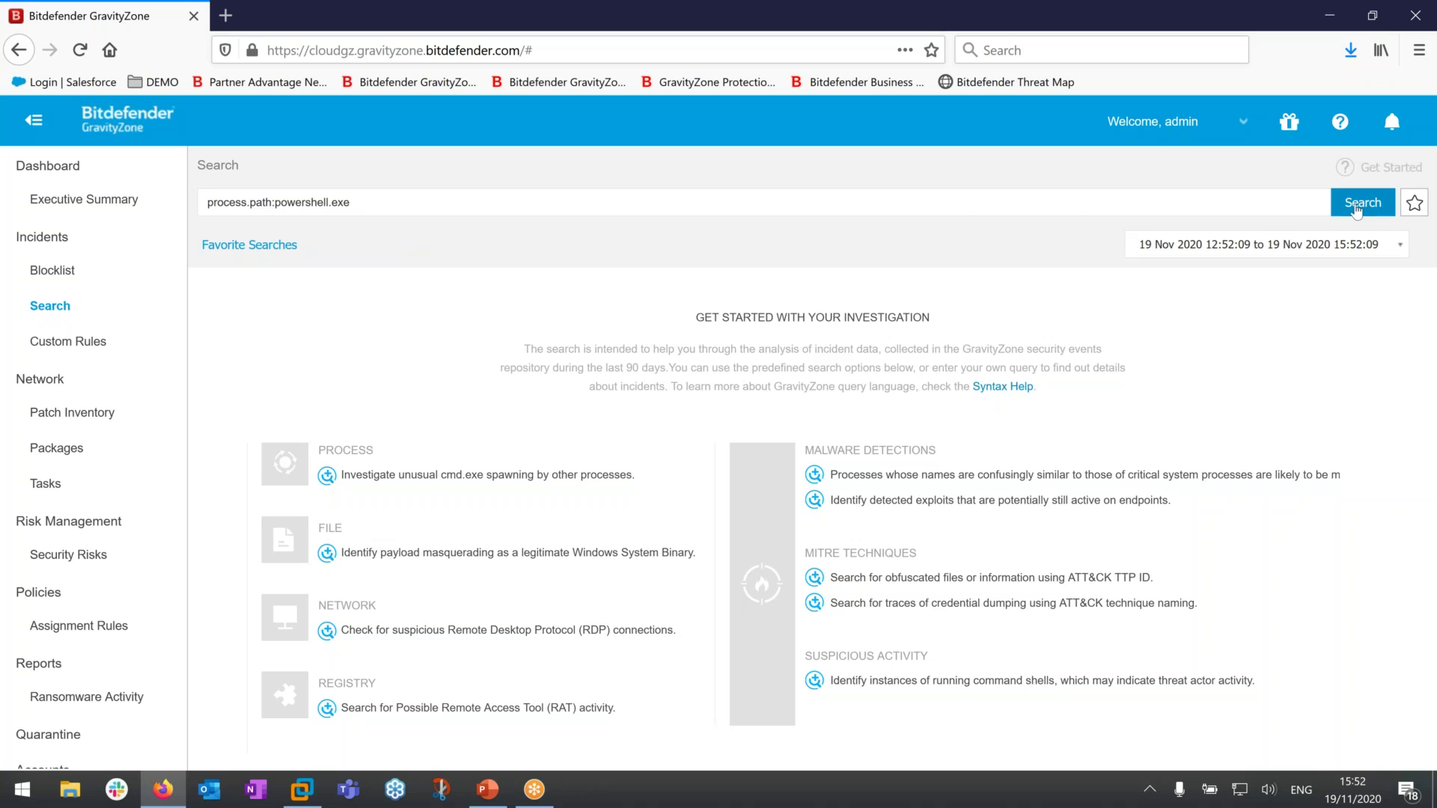
Step: Set the search period to the last 7 days and run the process.path:powershell.exe query
left_click(1259, 241)
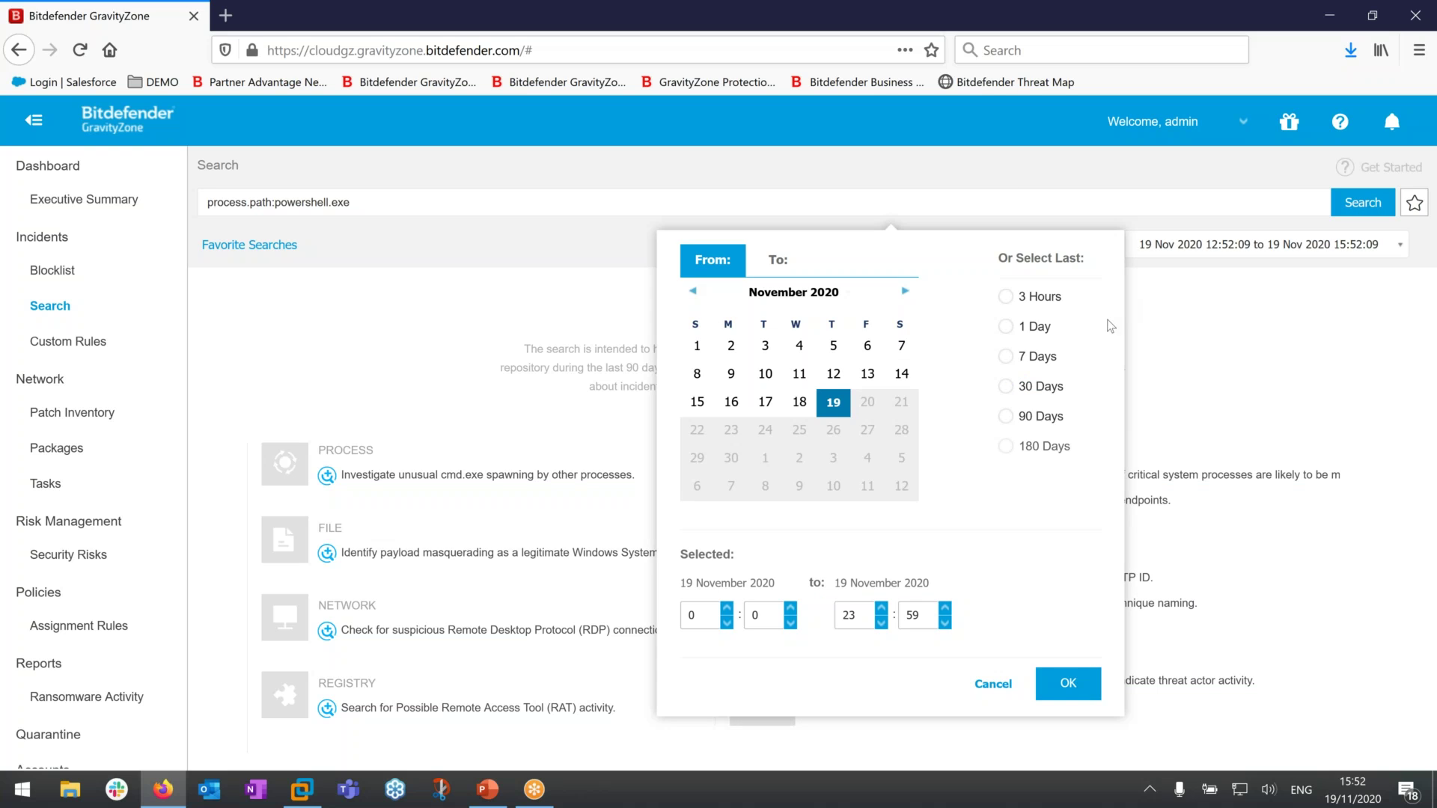
left_click(1024, 357)
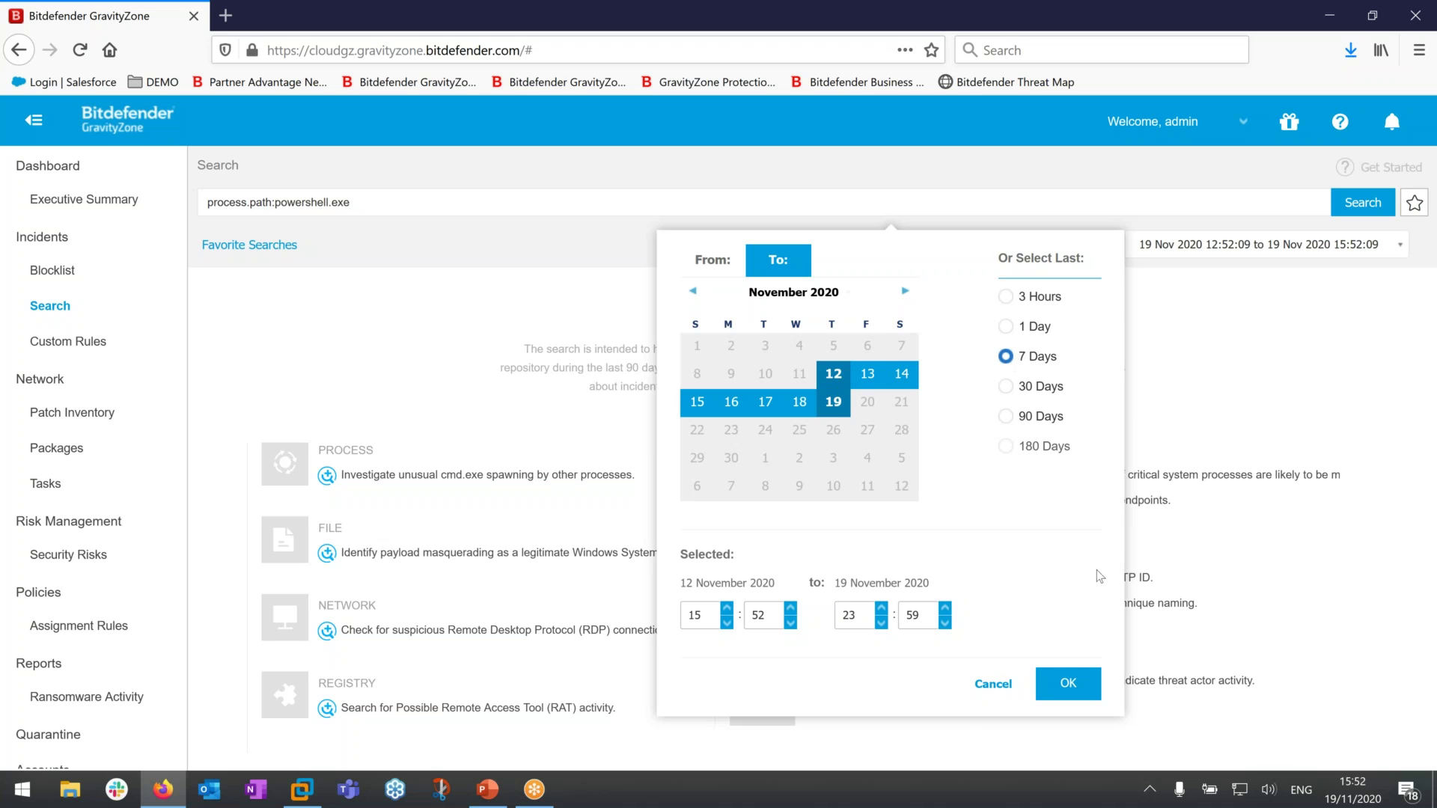
left_click(1067, 681)
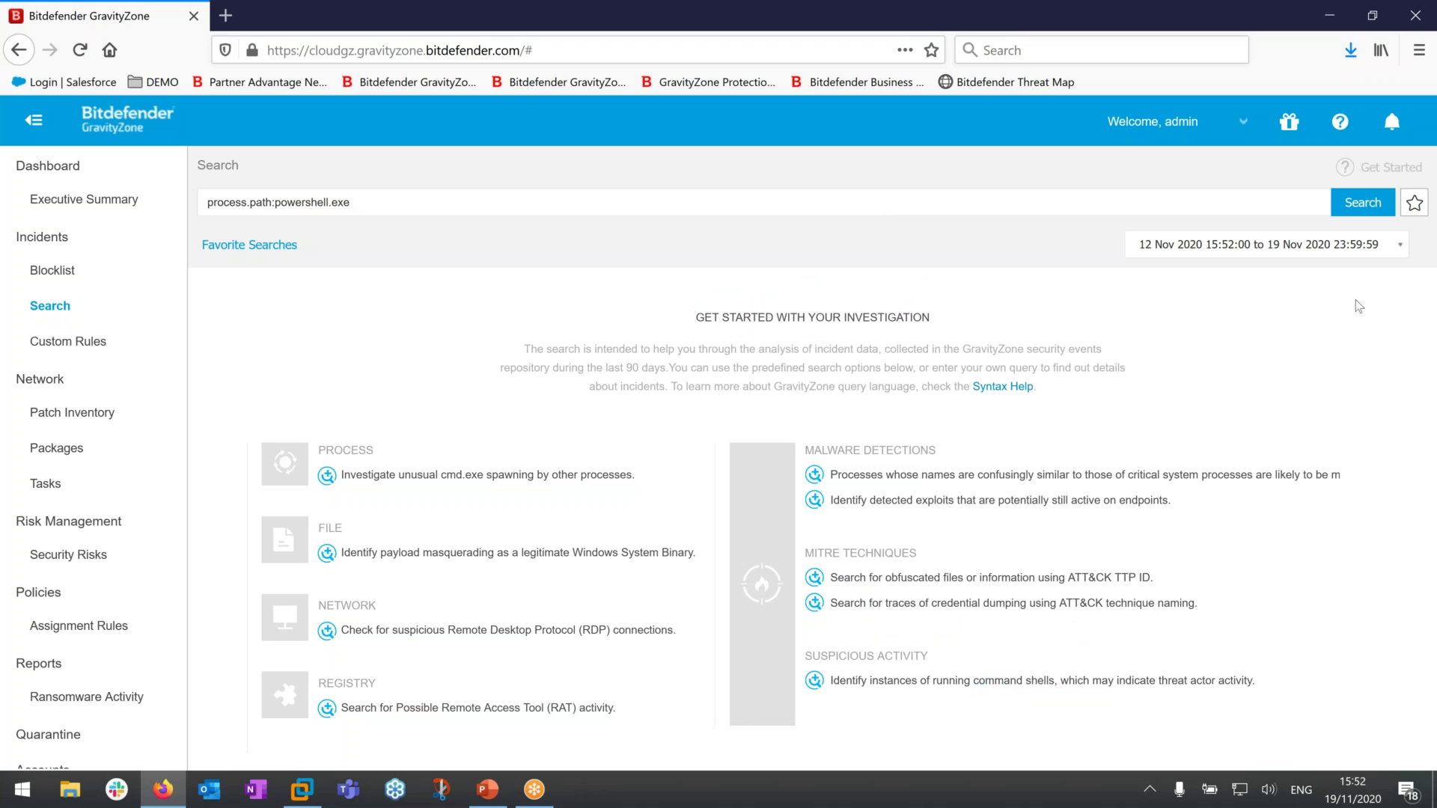
left_click(1362, 202)
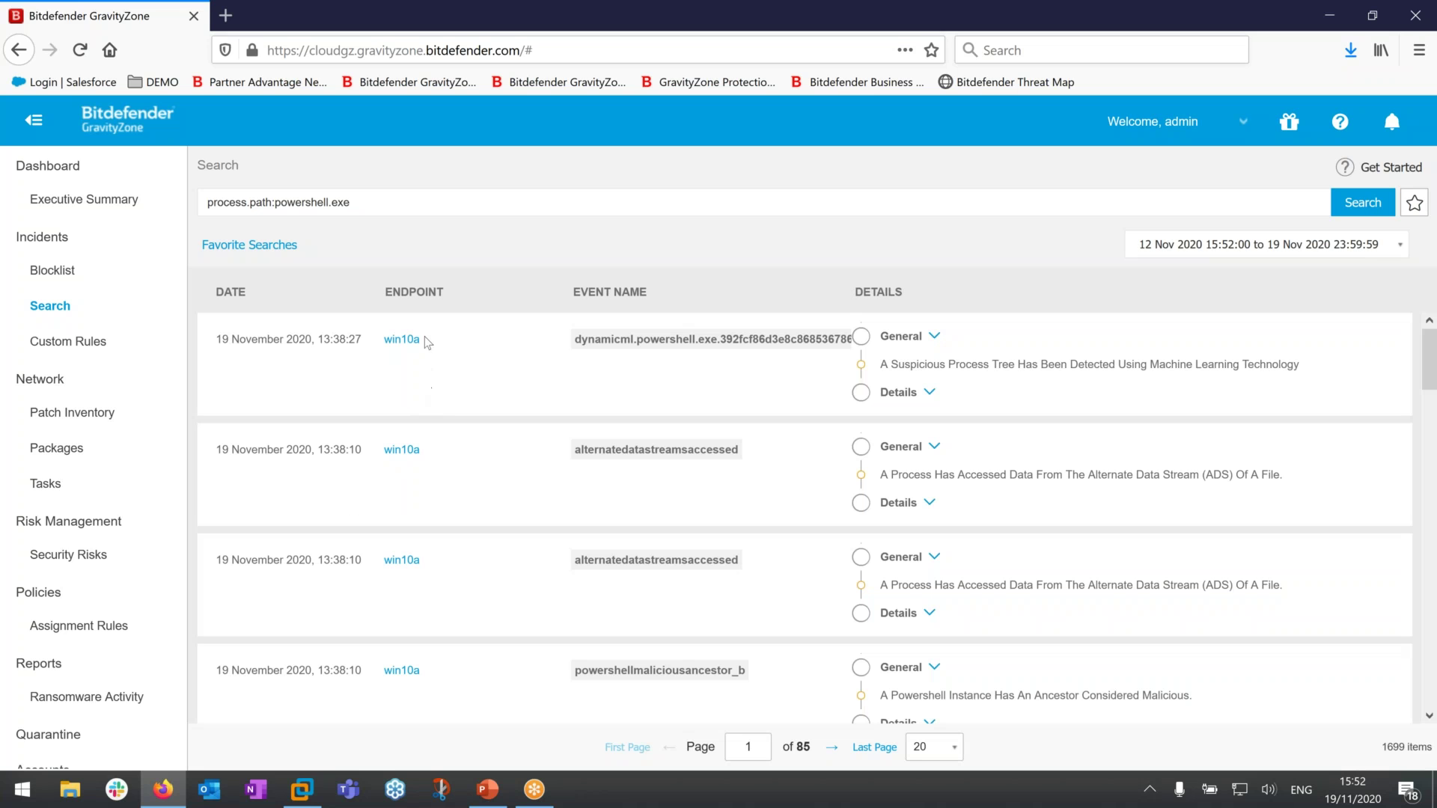
Step: Look through the first page of PowerShell event search results for the win10a endpoint
scroll(425, 338, "down", 7)
scroll(433, 312, "down", 10)
scroll(433, 313, "down", 10)
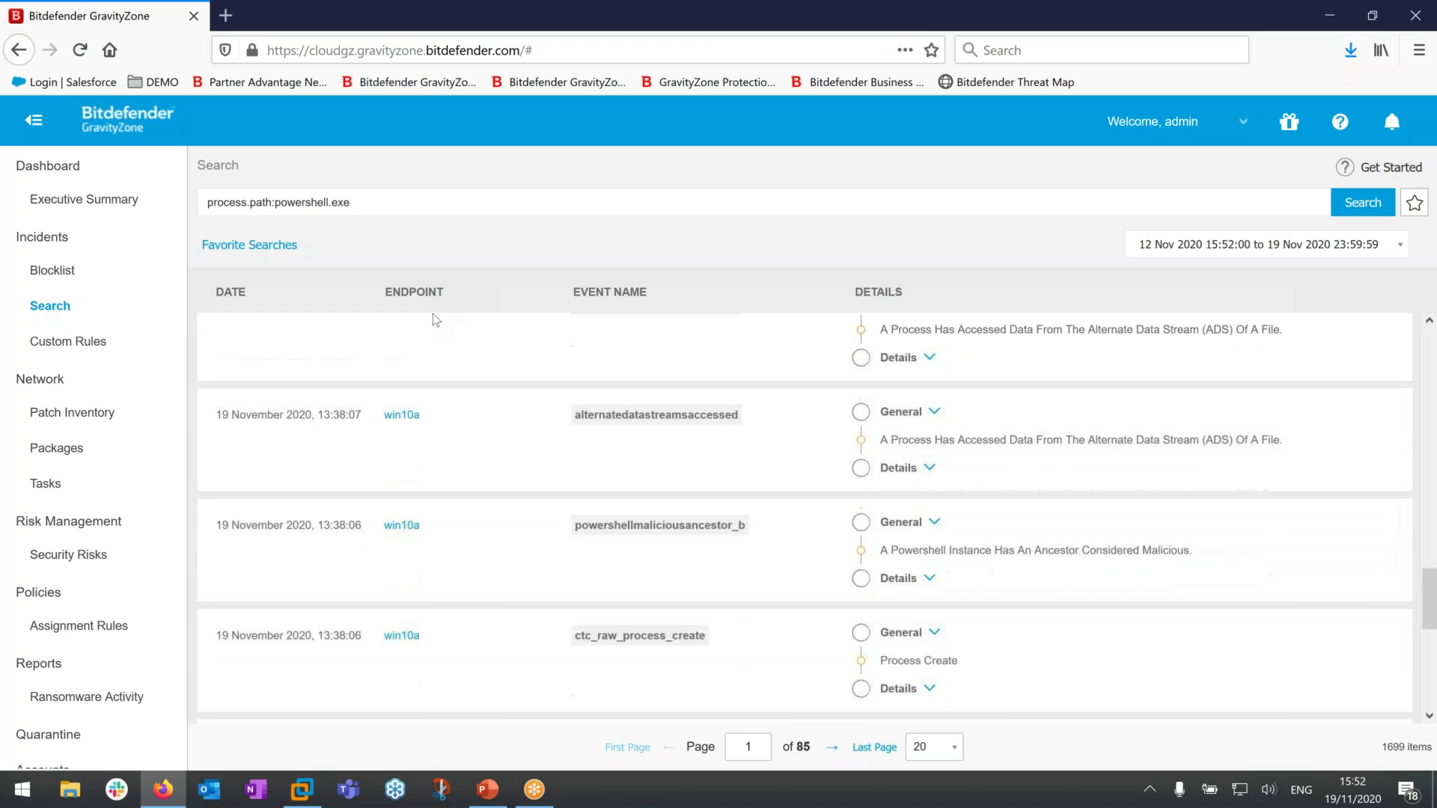
scroll(432, 313, "down", 10)
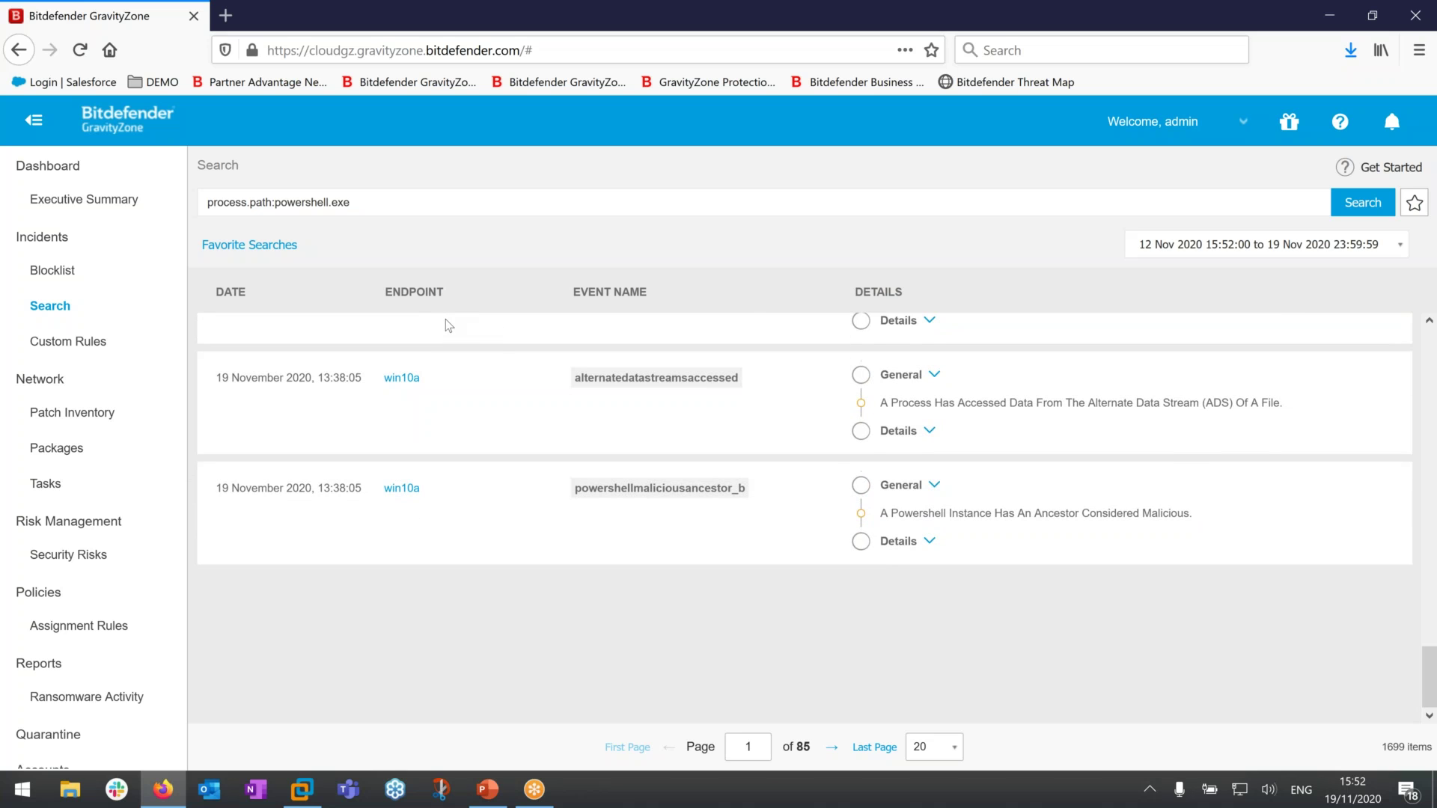
scroll(446, 319, "up", 1)
scroll(446, 319, "up", 3)
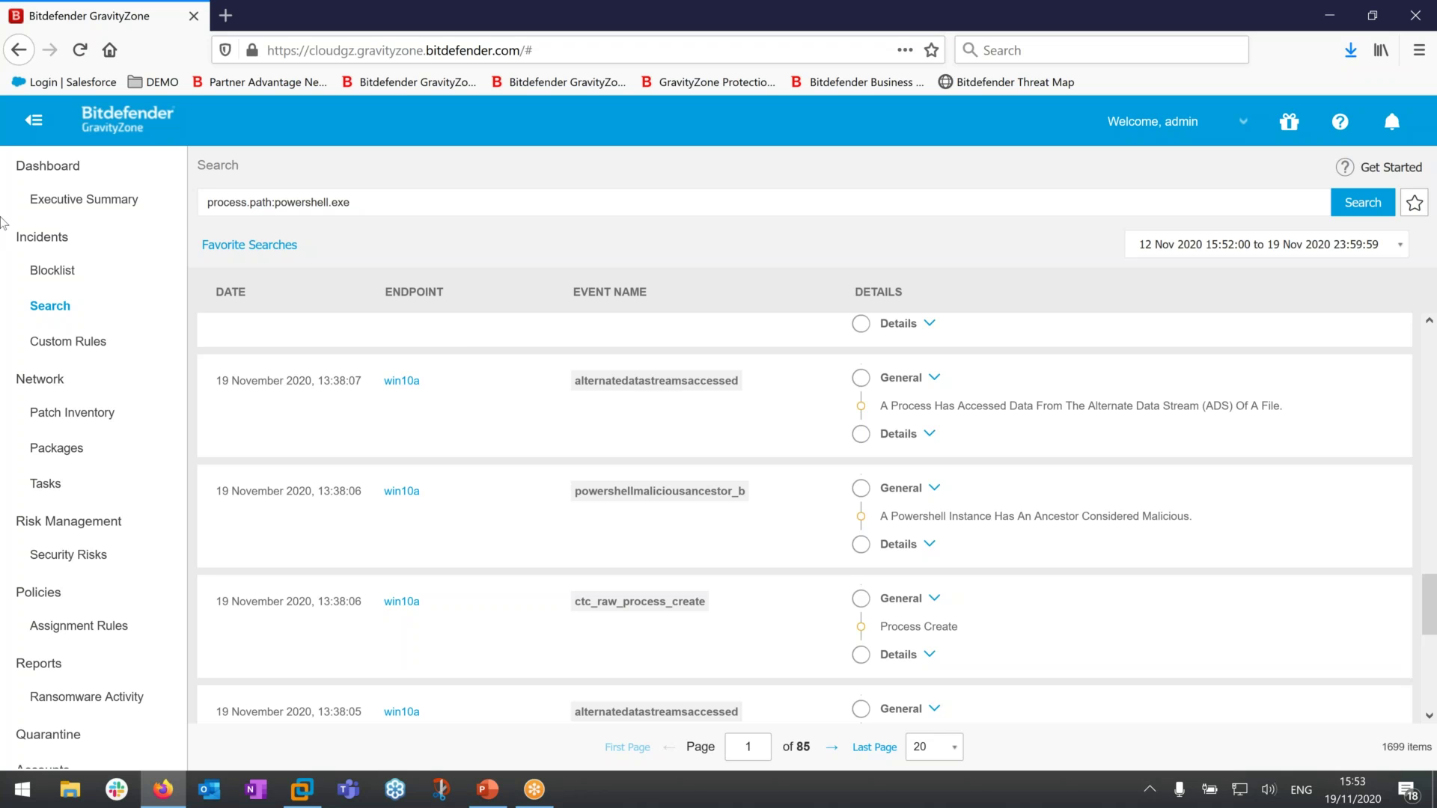
Step: List the detected threats under Incidents and open the graph of incident #722
left_click(40, 240)
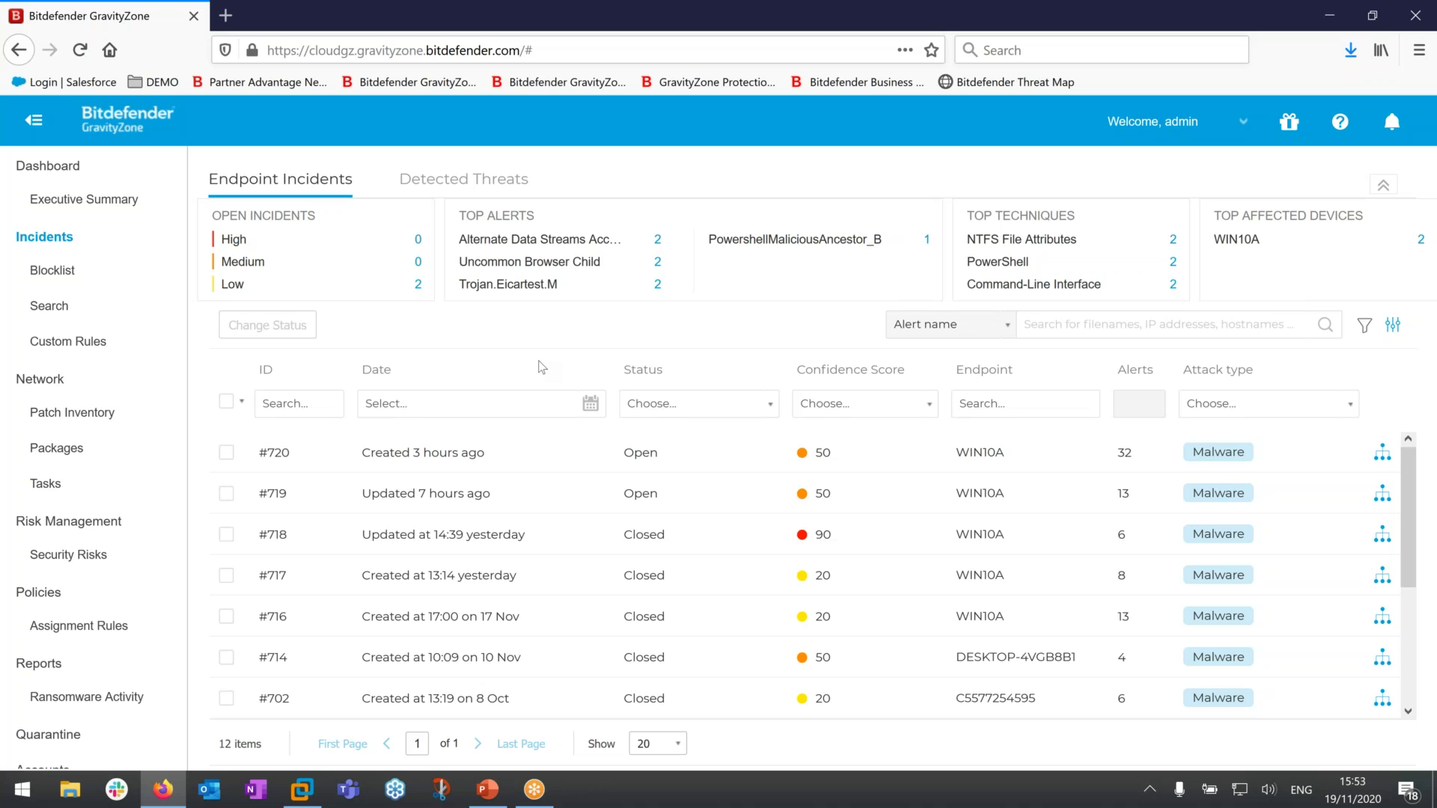
left_click(467, 181)
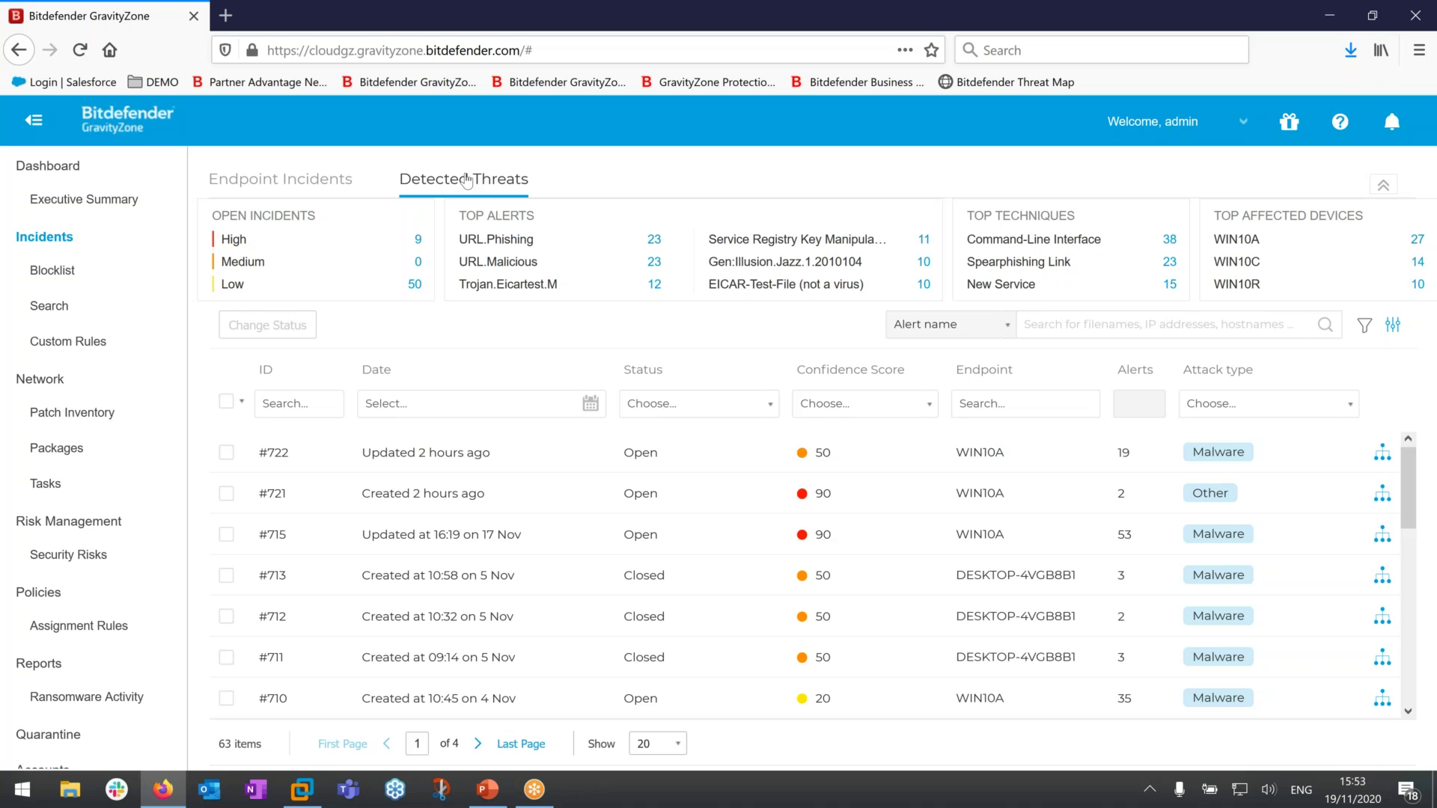
left_click(1382, 456)
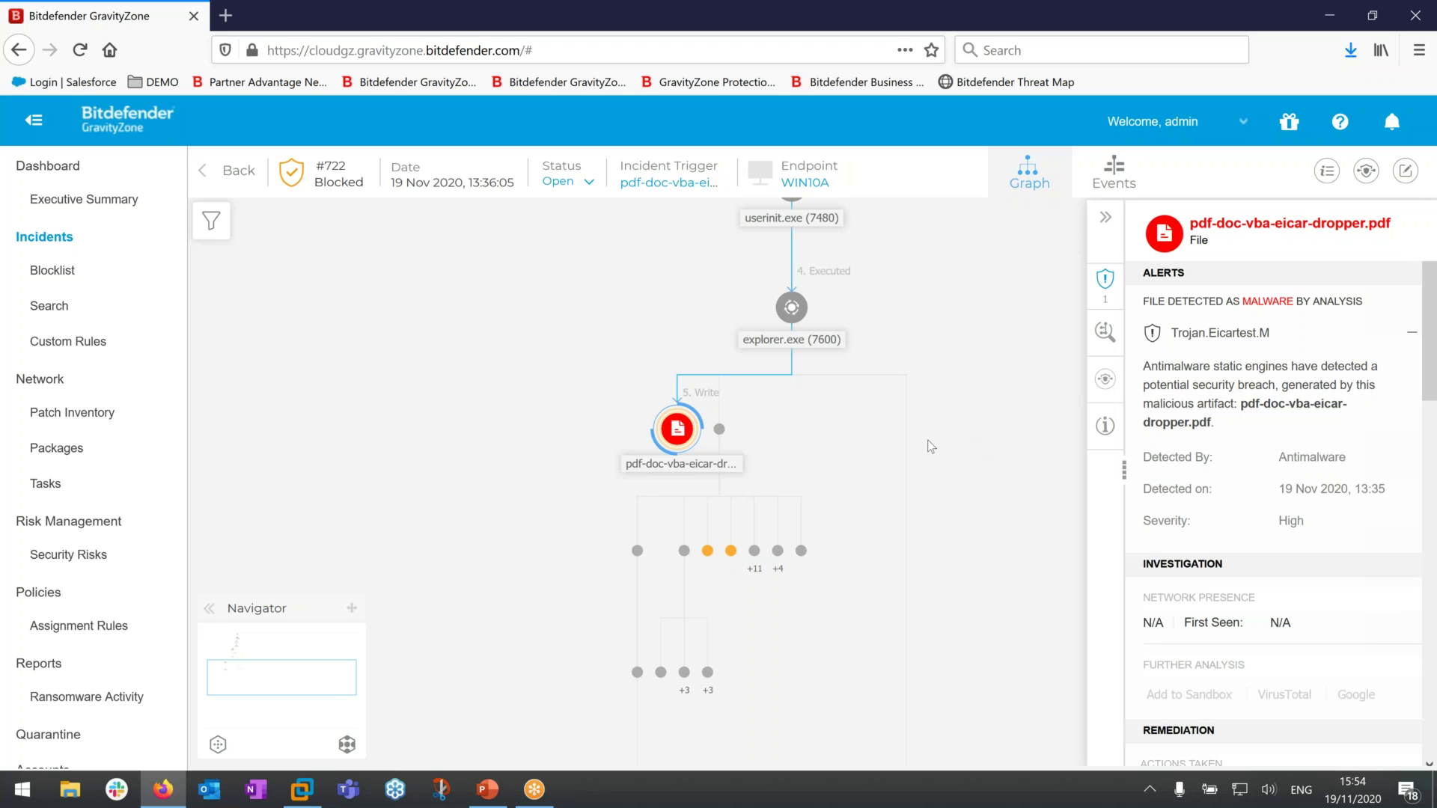
Step: Review the investigation, remediation, recommended steps and file information of pdf-doc-vba-eicar-dropper.pdf, highlighting the action taken
left_click(1105, 331)
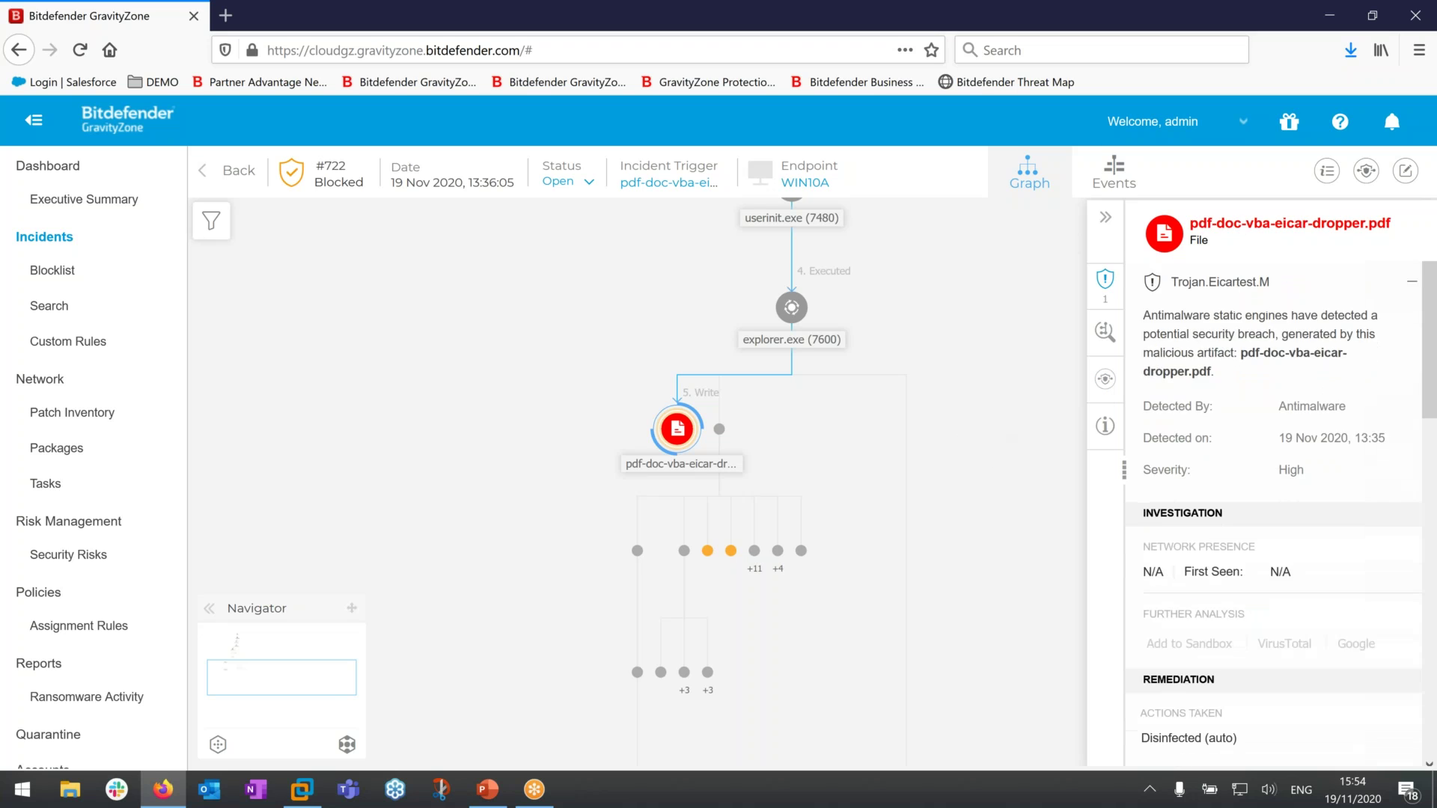
scroll(1215, 400, "down", 2)
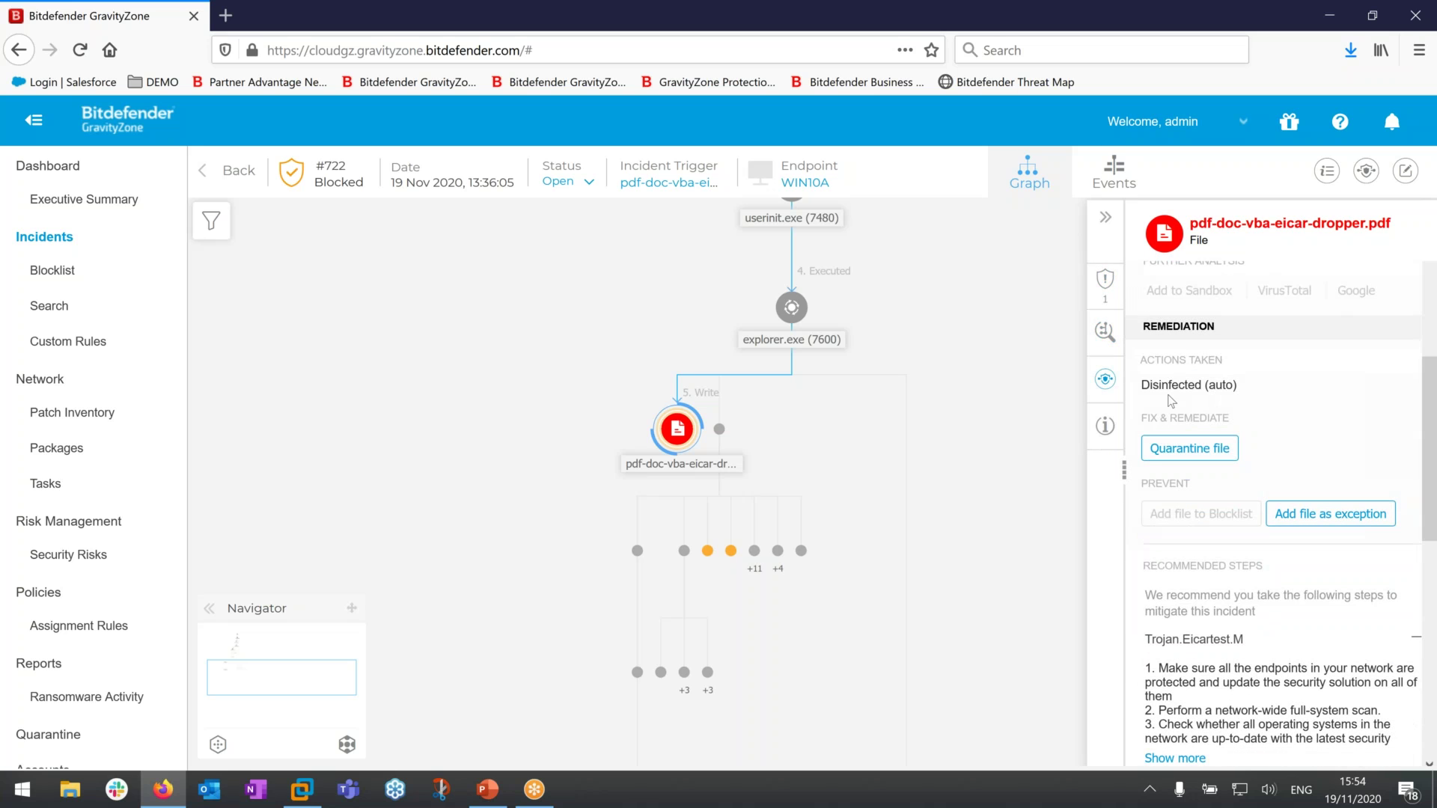
left_click_drag(1141, 385, 1270, 385)
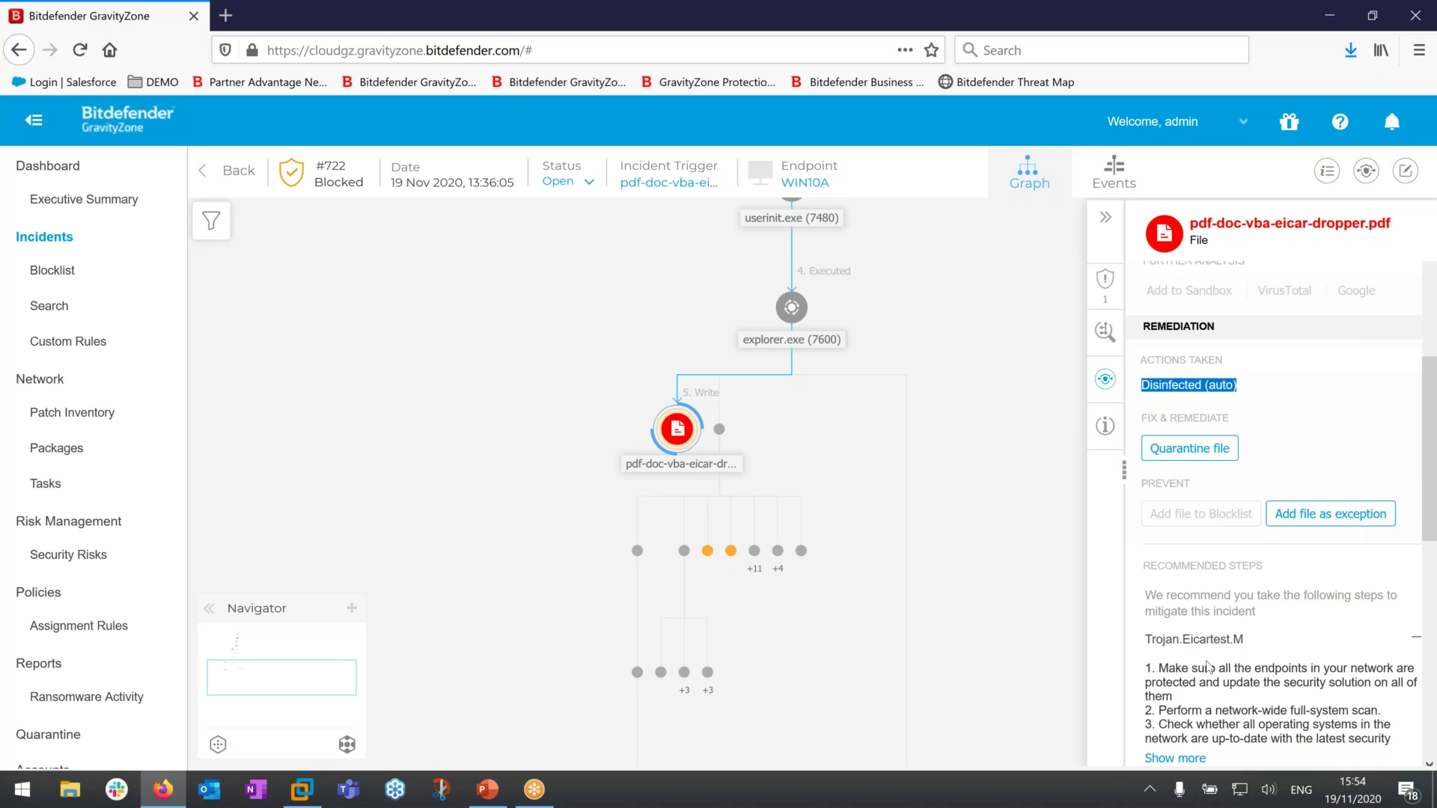
scroll(1219, 636, "down", 3)
scroll(1220, 533, "down", 3)
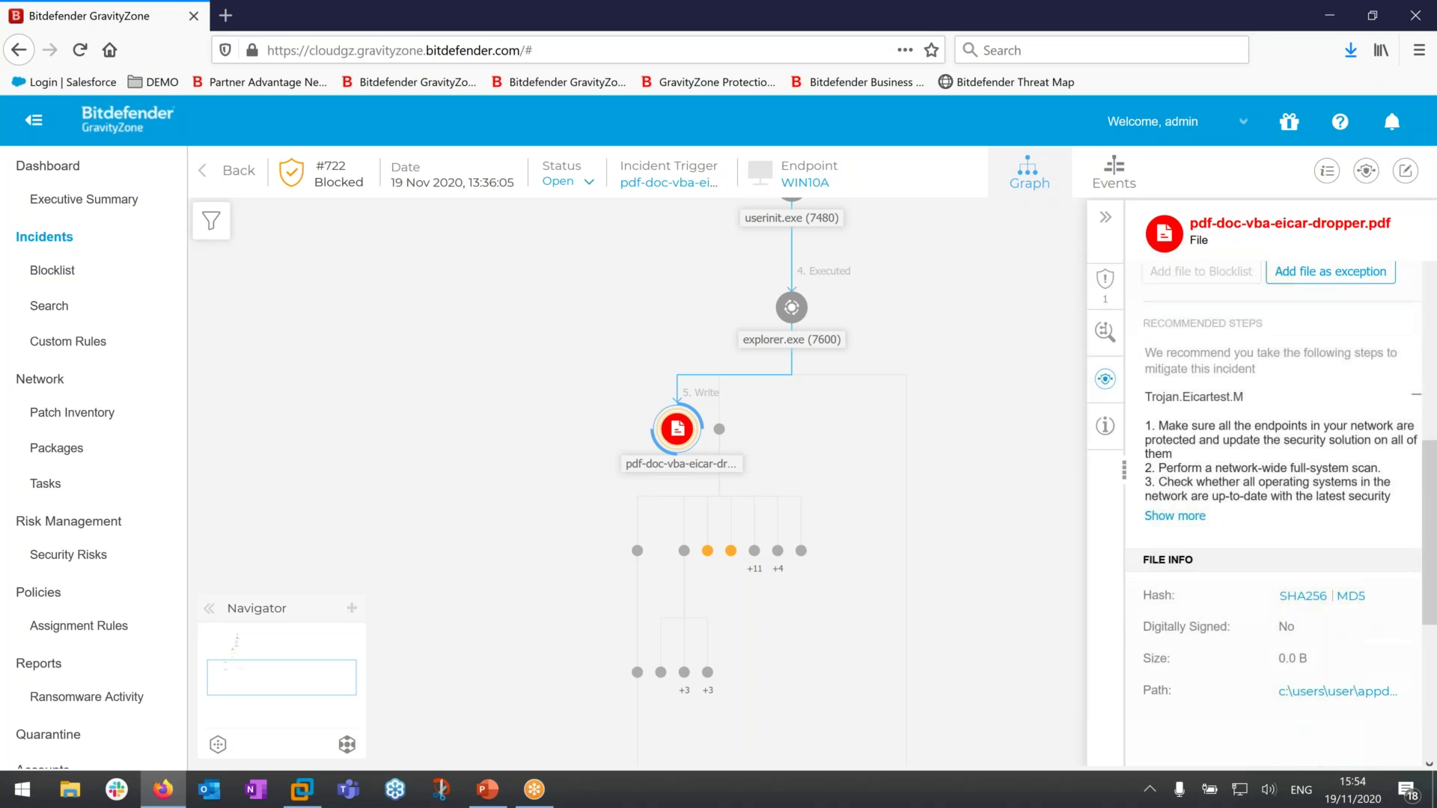
scroll(1220, 532, "down", 2)
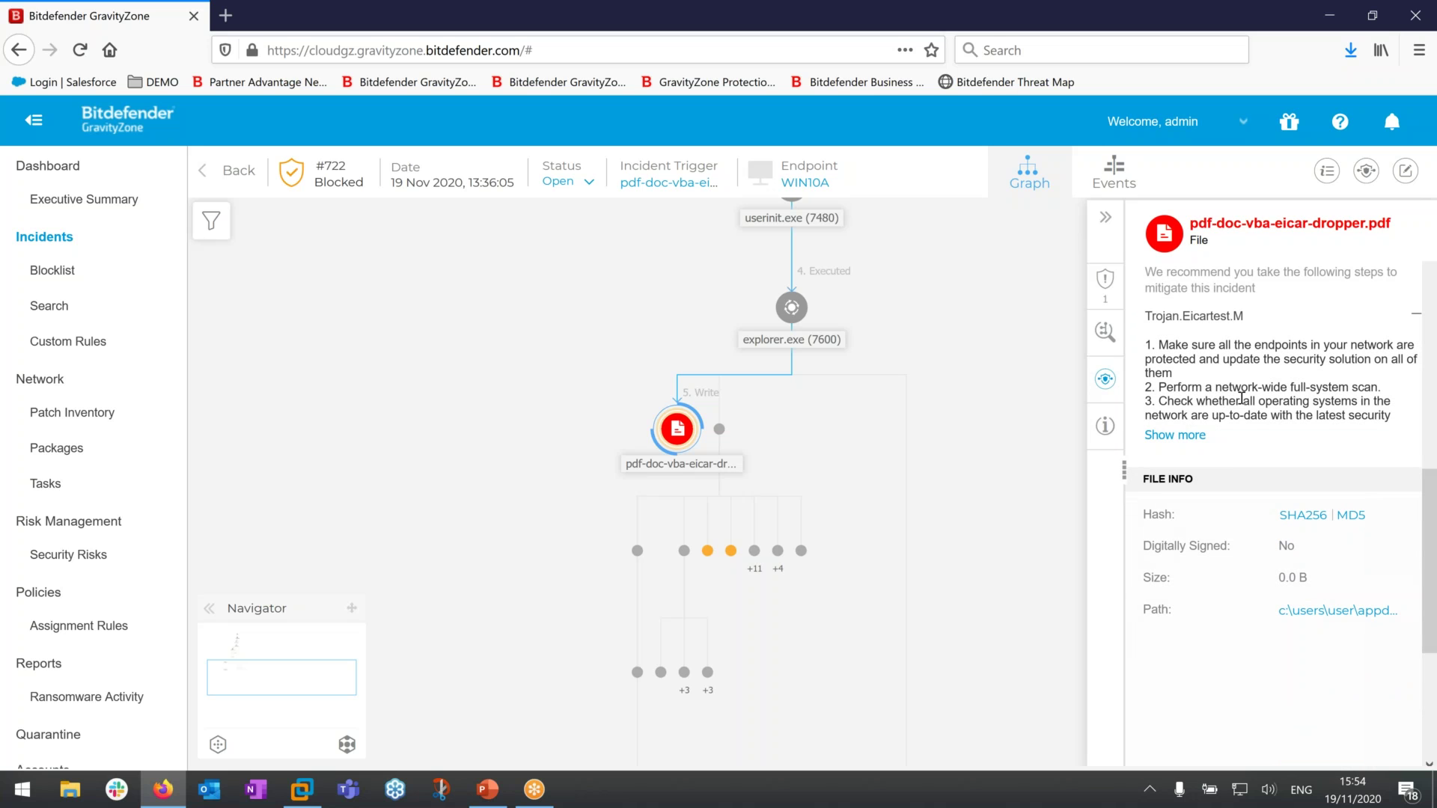
scroll(1228, 374, "up", 4)
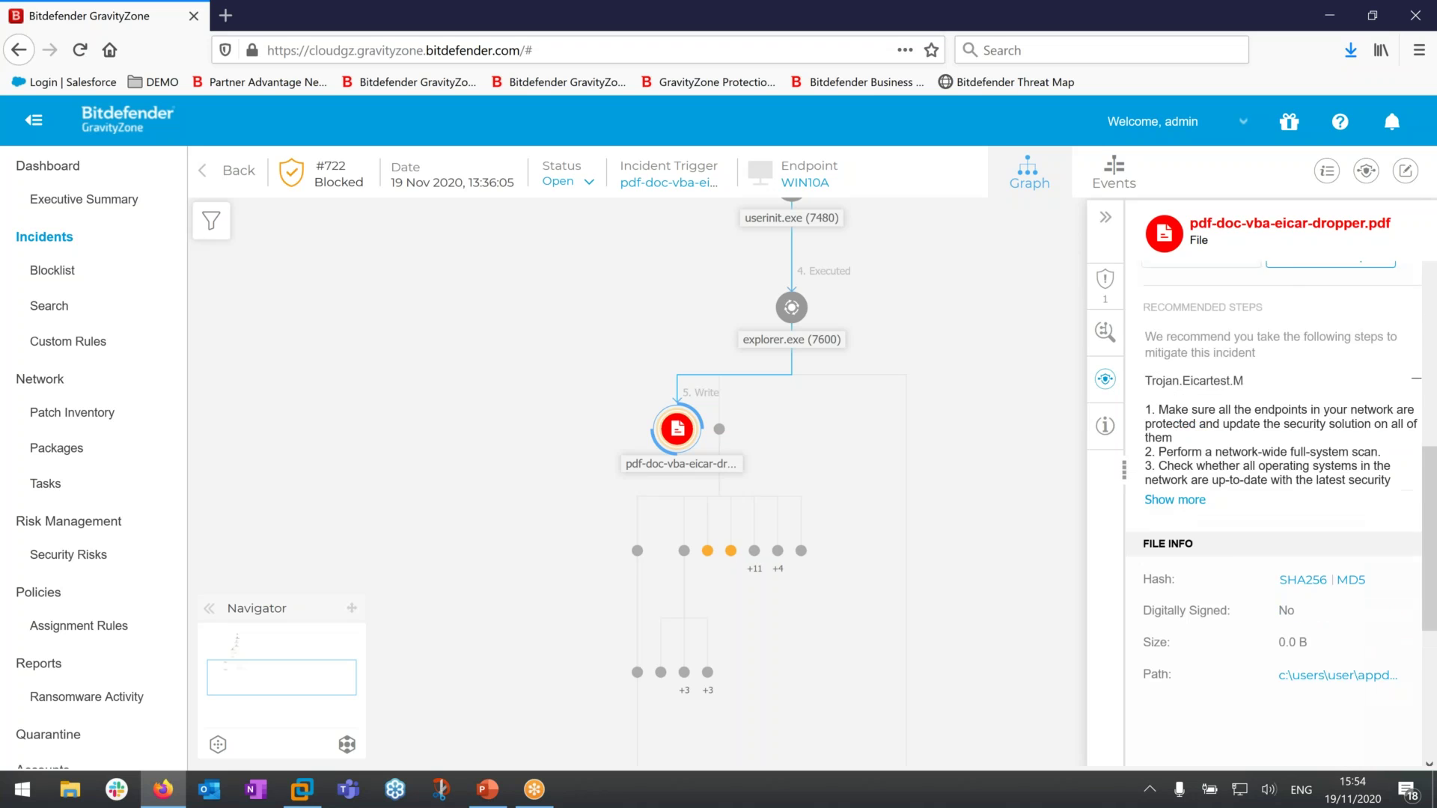
Step: Select the identity_helper.exe node below msedge.exe and examine its alert, recommended steps, process and file information
left_click(709, 554)
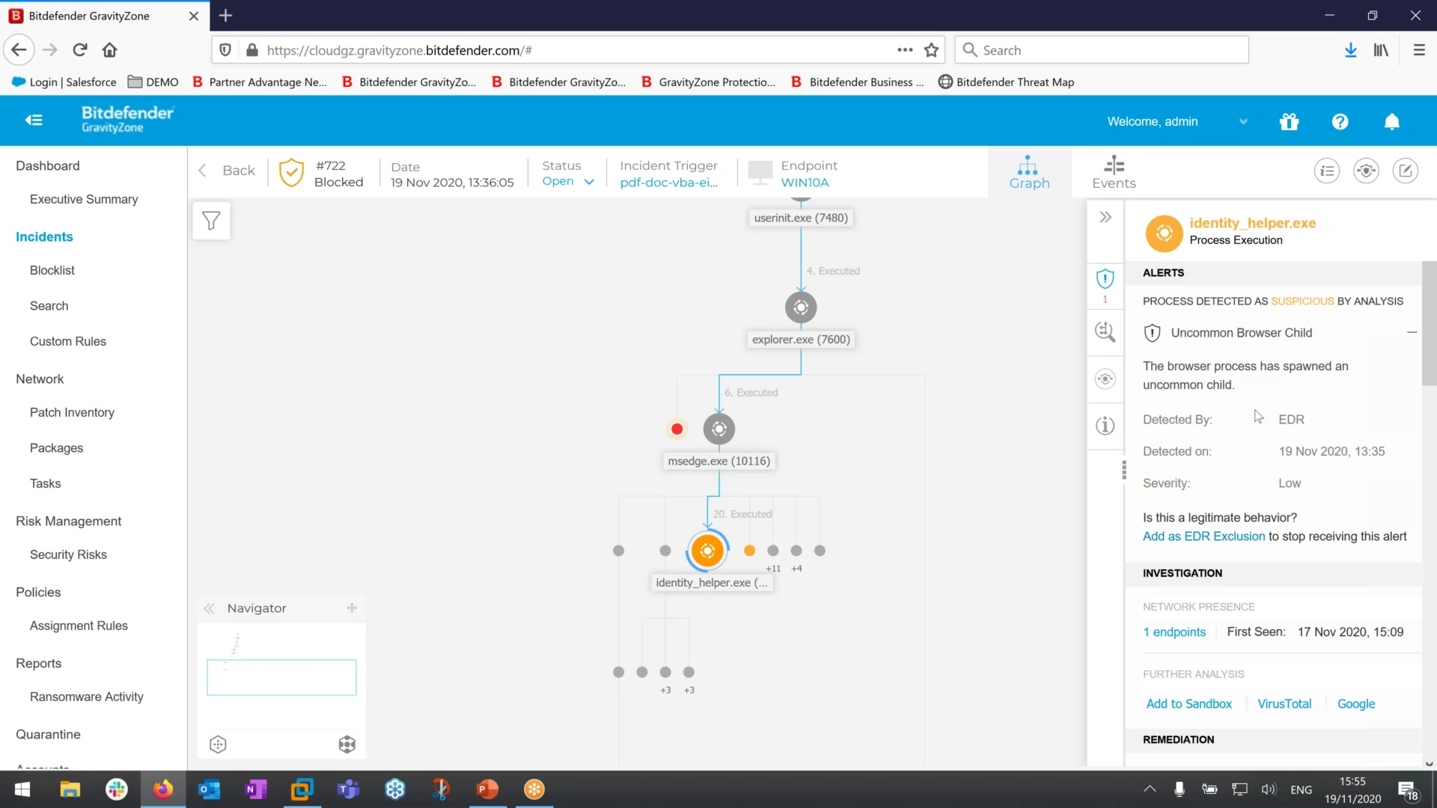
scroll(1191, 372, "down", 4)
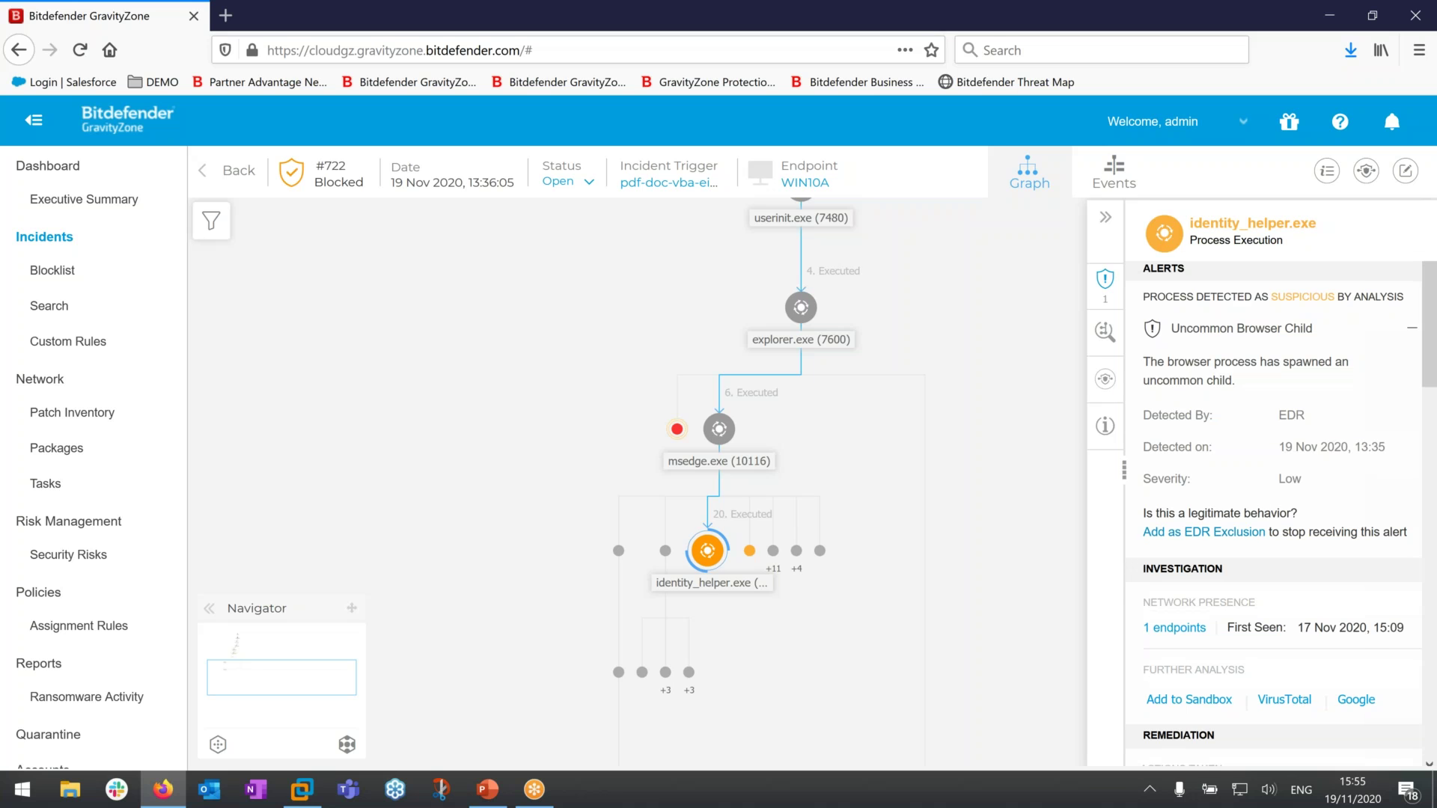
scroll(1236, 378, "down", 5)
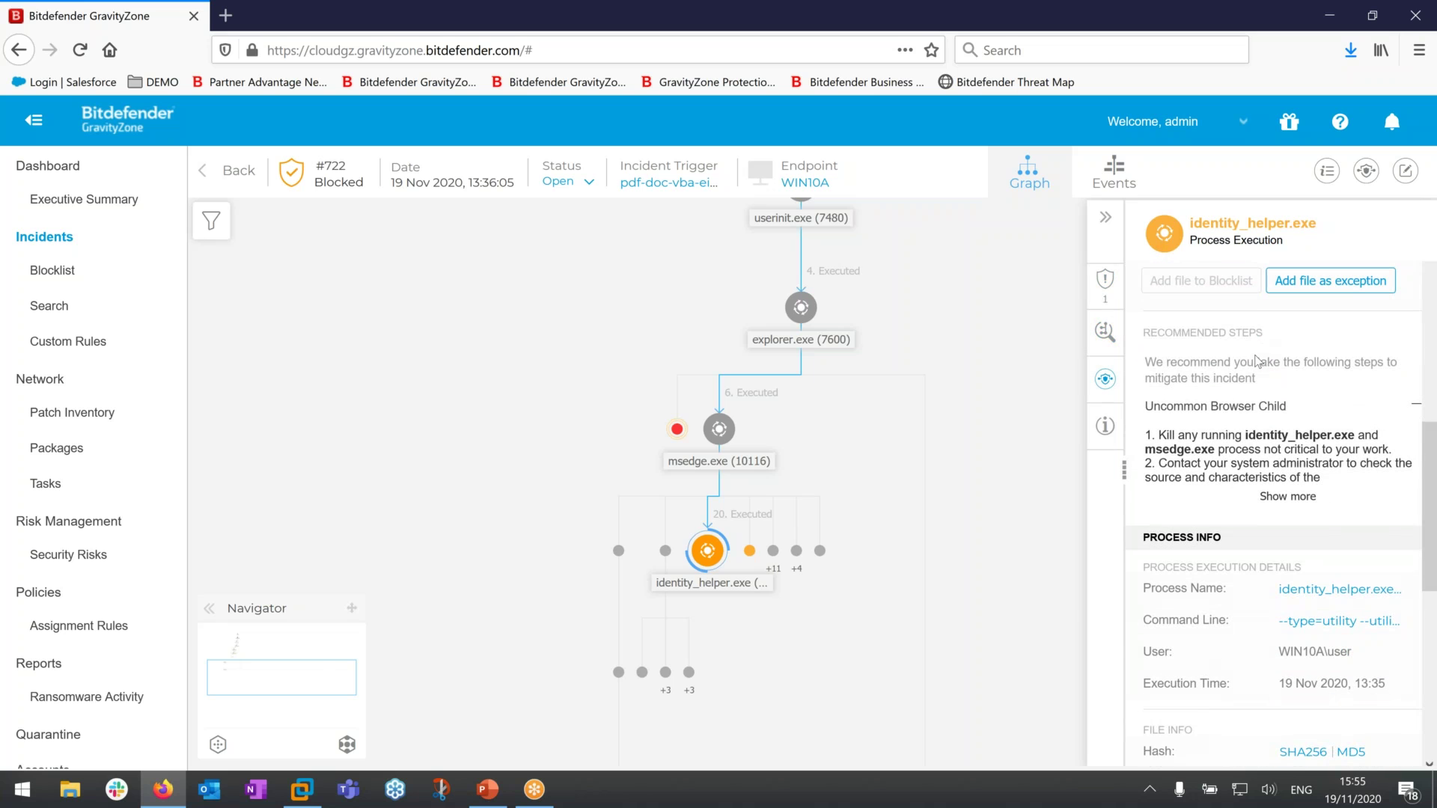
scroll(1233, 473, "down", 4)
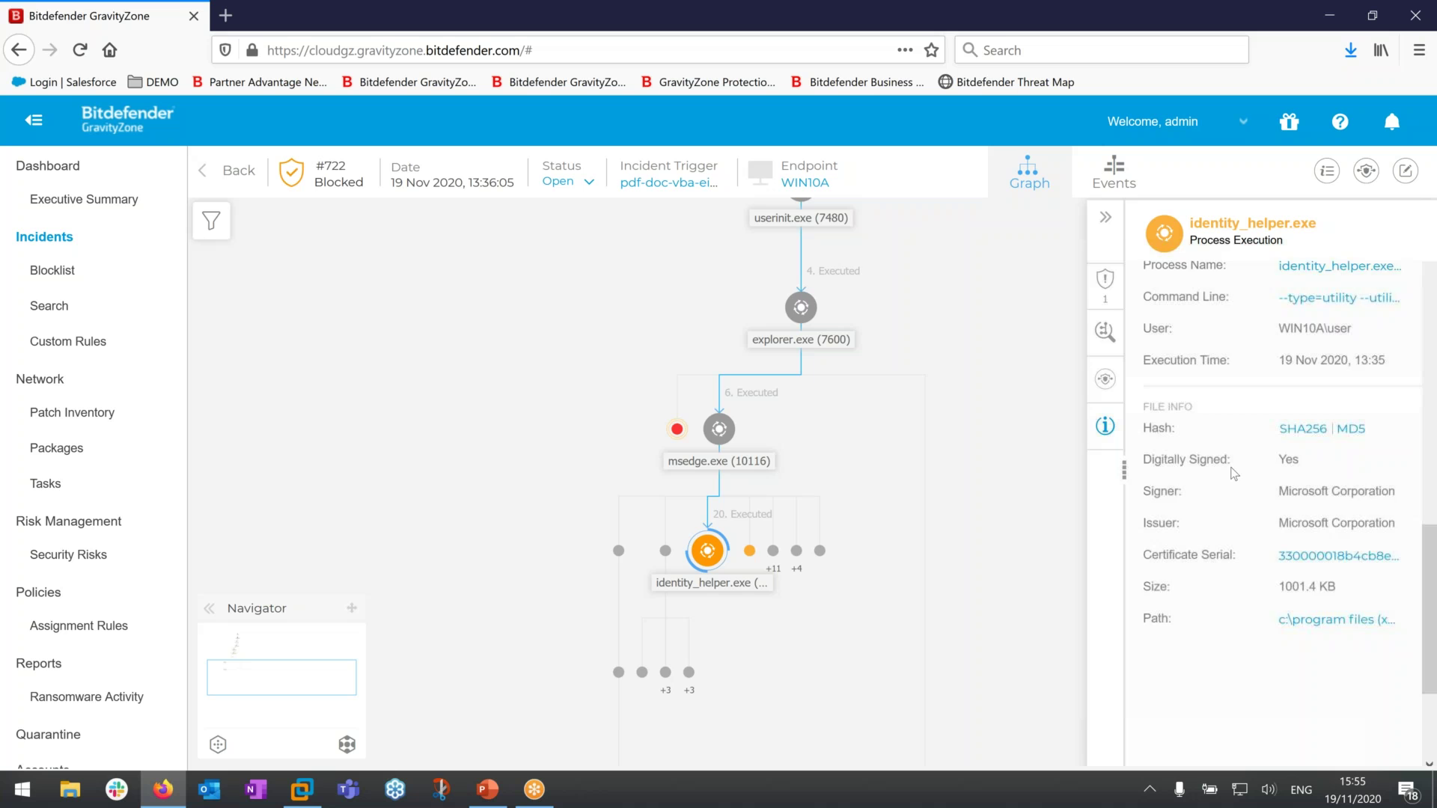
scroll(1233, 473, "up", 10)
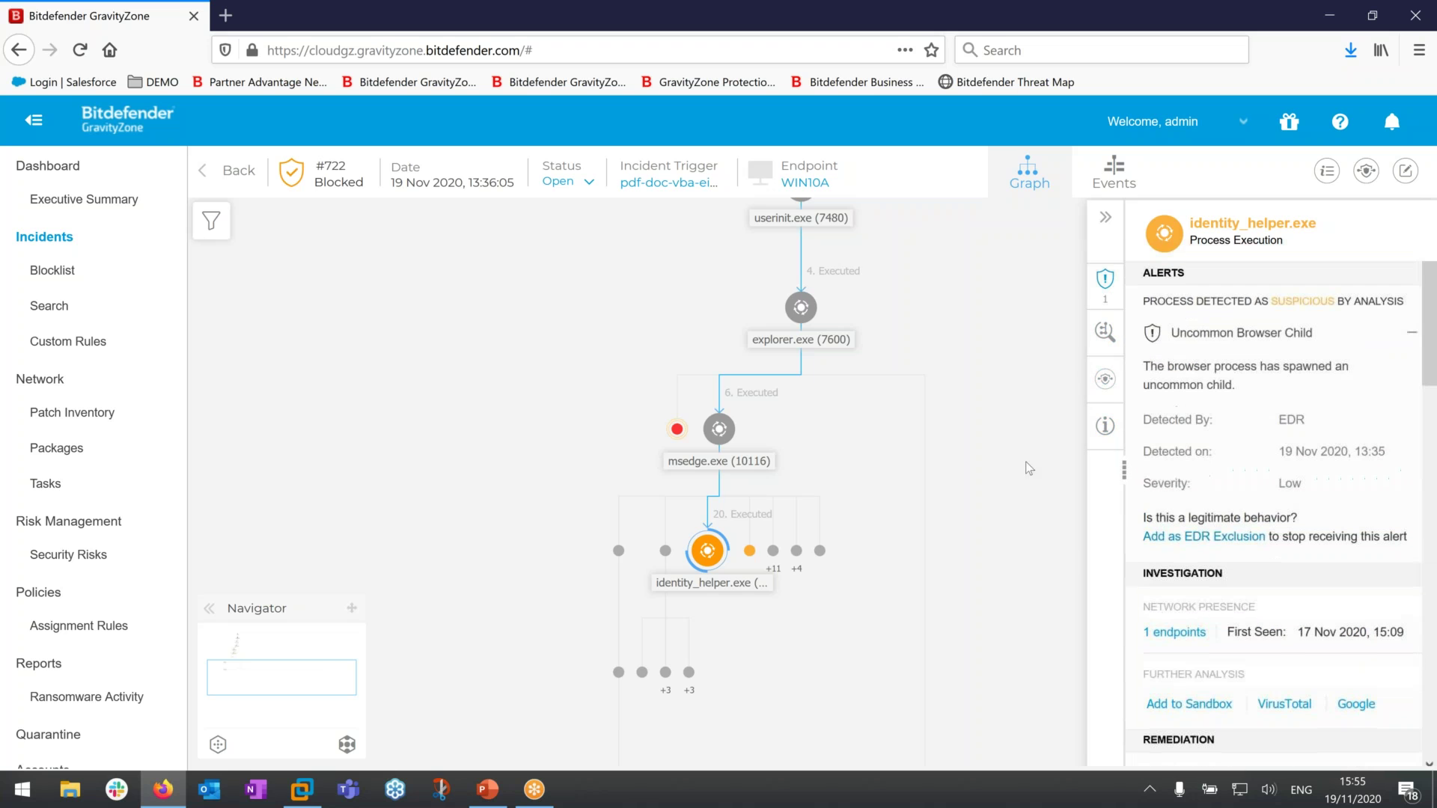
Step: Select the WIN10A endpoint node in incident #722's graph and review its remediation options, device details and patch information
left_click_drag(973, 394, 962, 632)
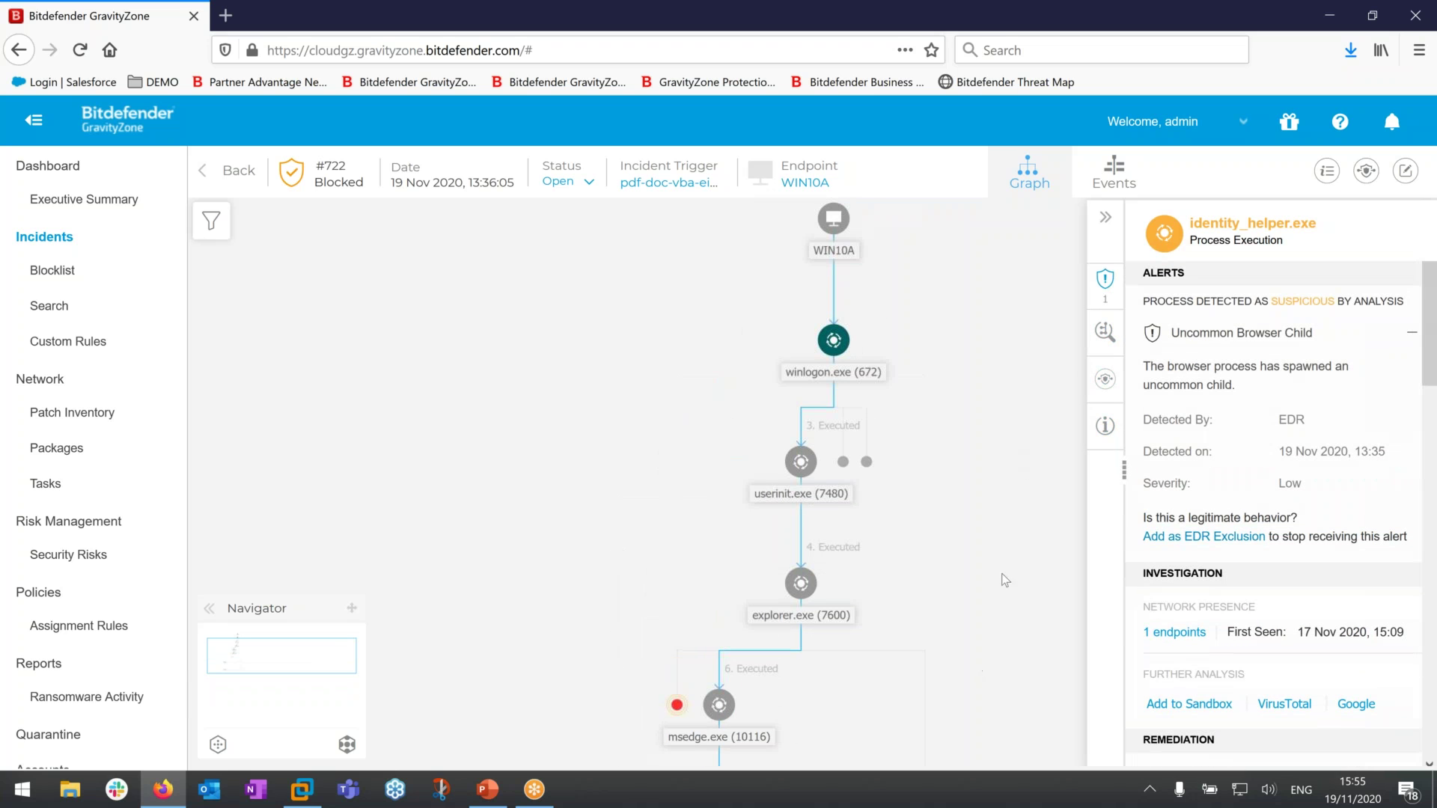
left_click_drag(972, 441, 974, 523)
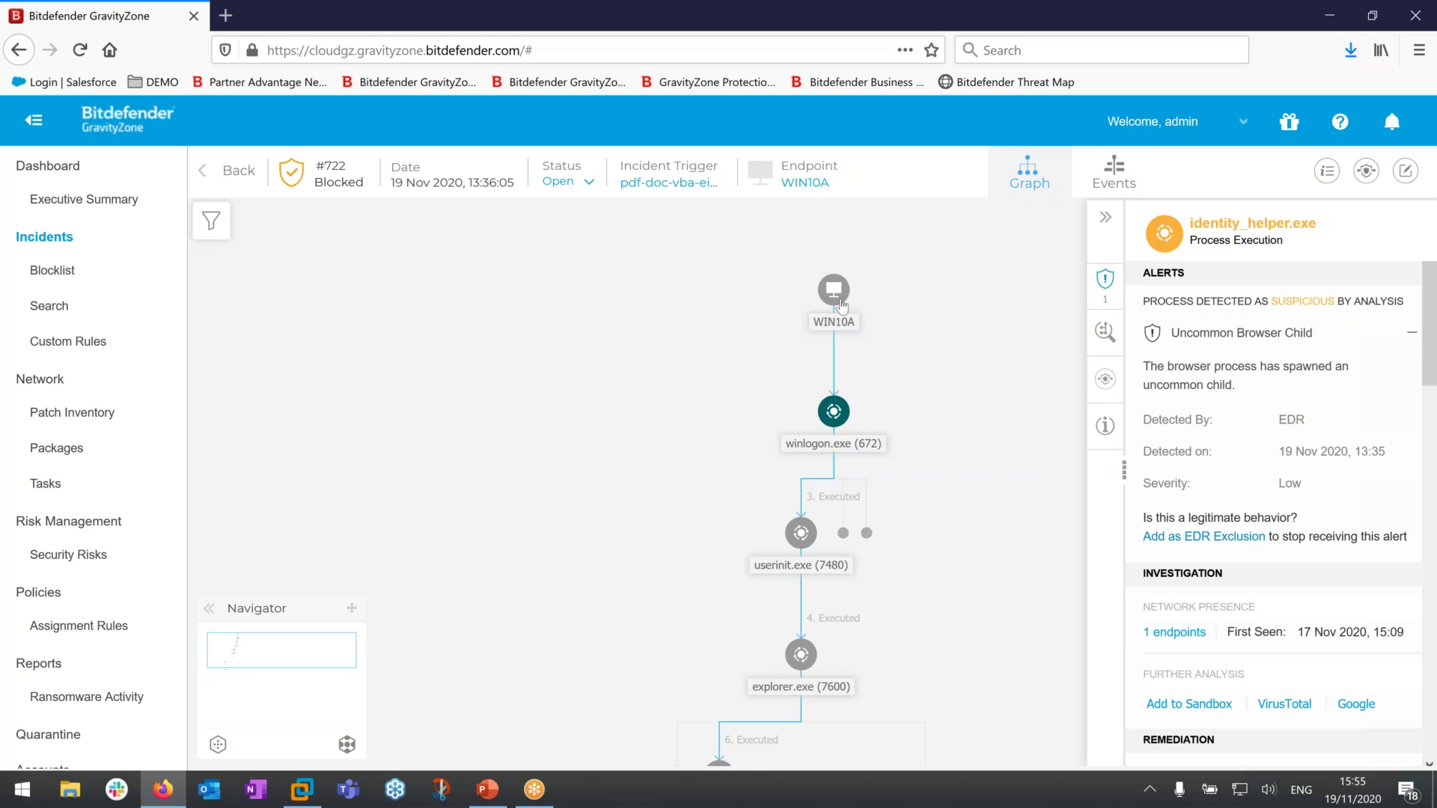
left_click(836, 293)
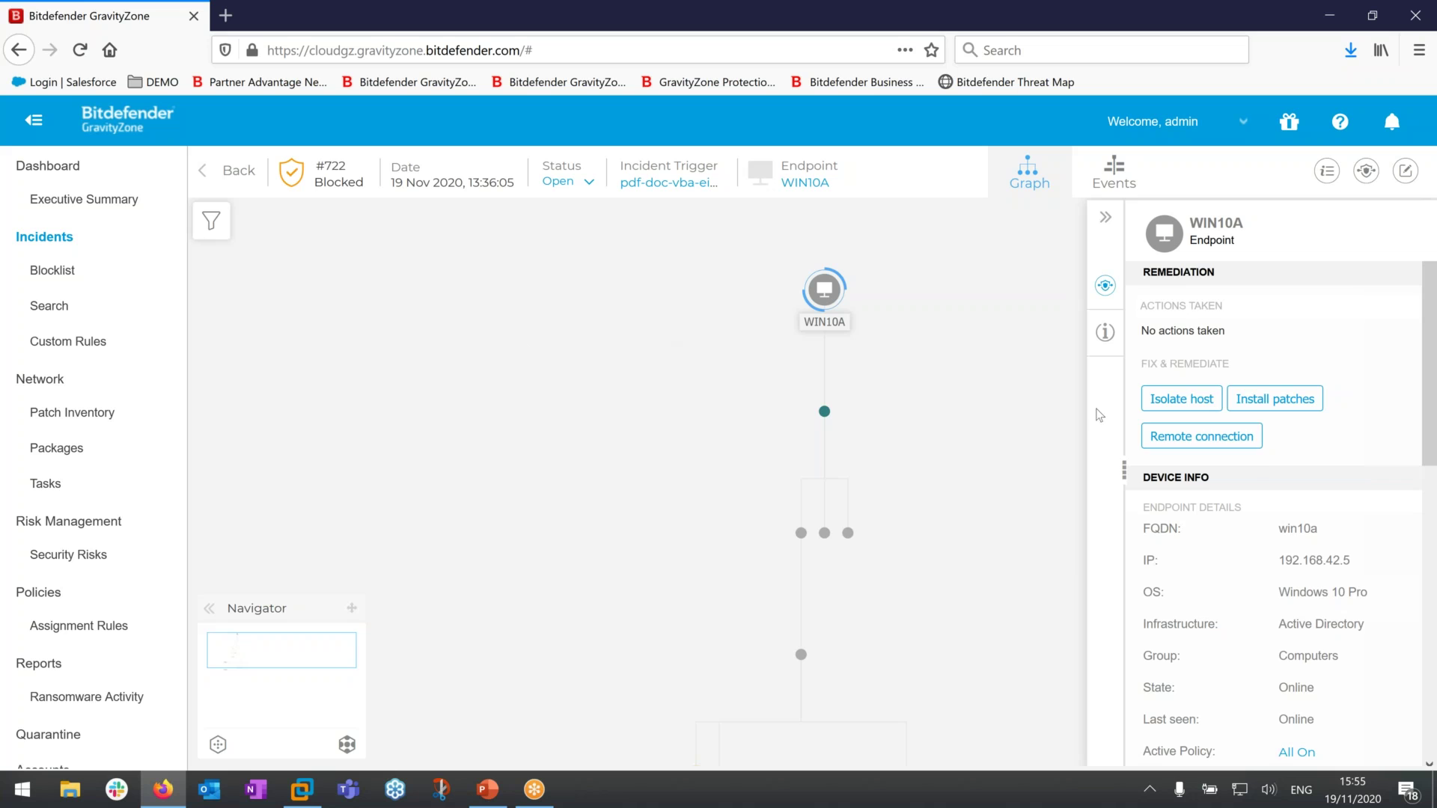
scroll(1300, 456, "down", 2)
scroll(1301, 455, "down", 2)
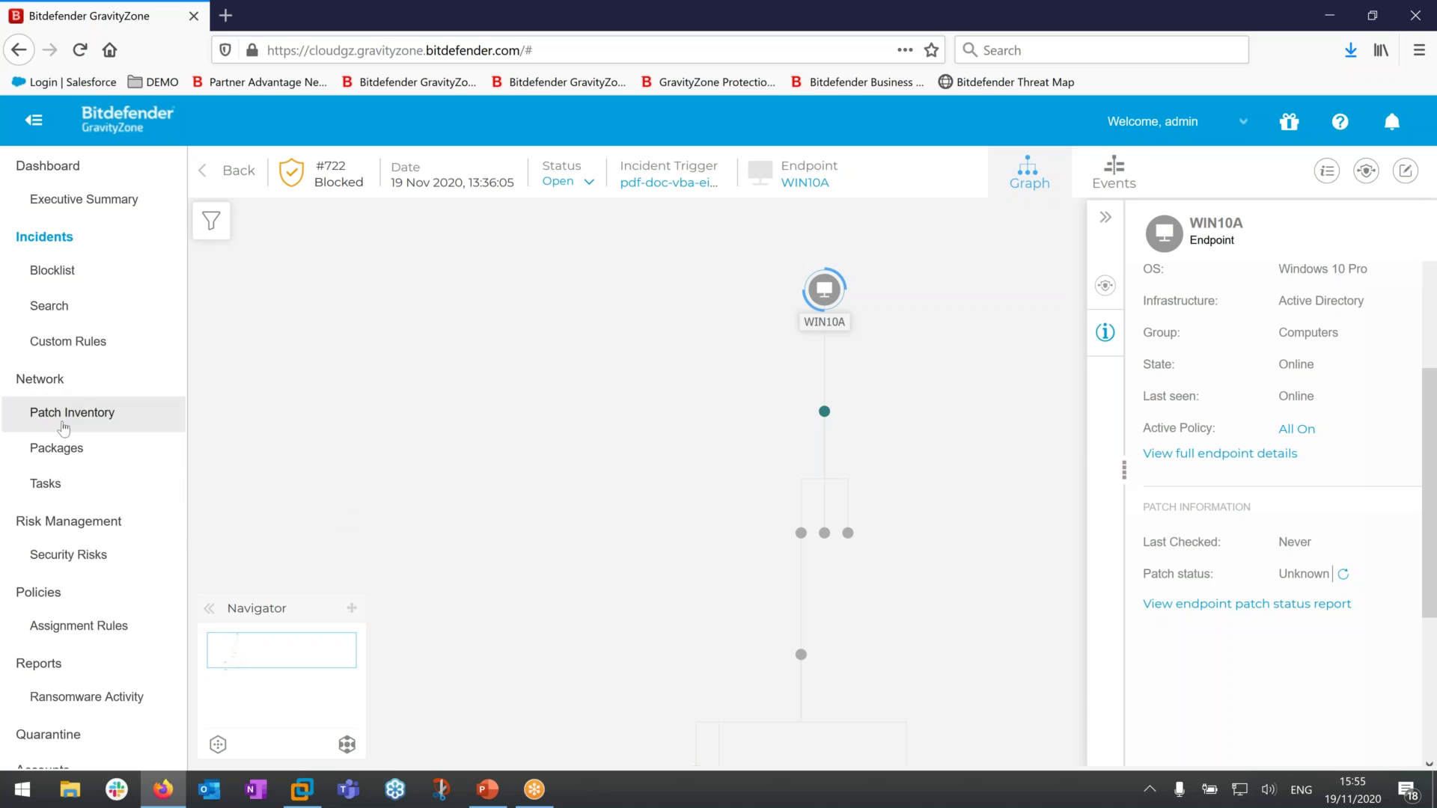
Step: Open the All On policy, view its Antimalware On-Access settings, and look over the available policy sections
left_click(60, 592)
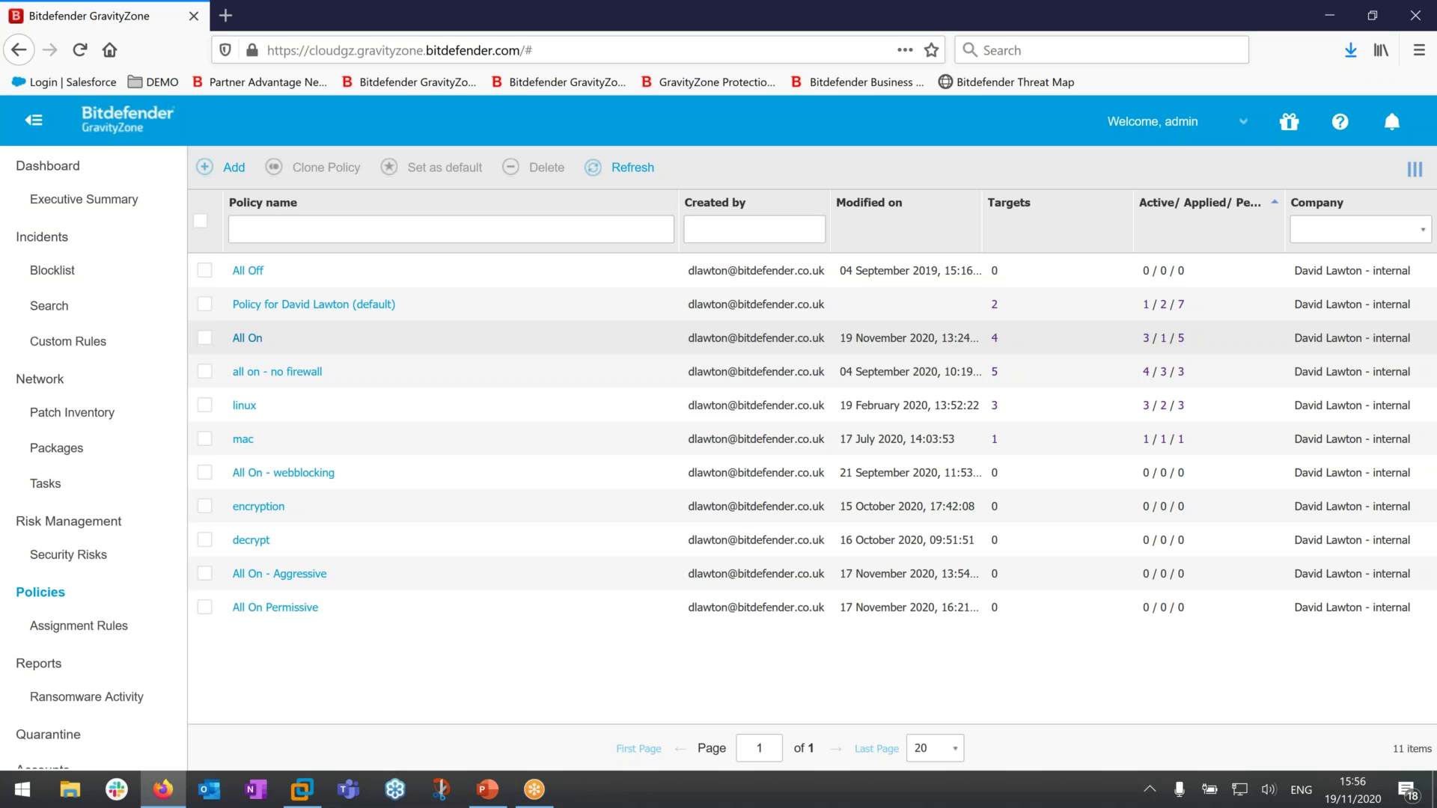
left_click(248, 339)
left_click(251, 350)
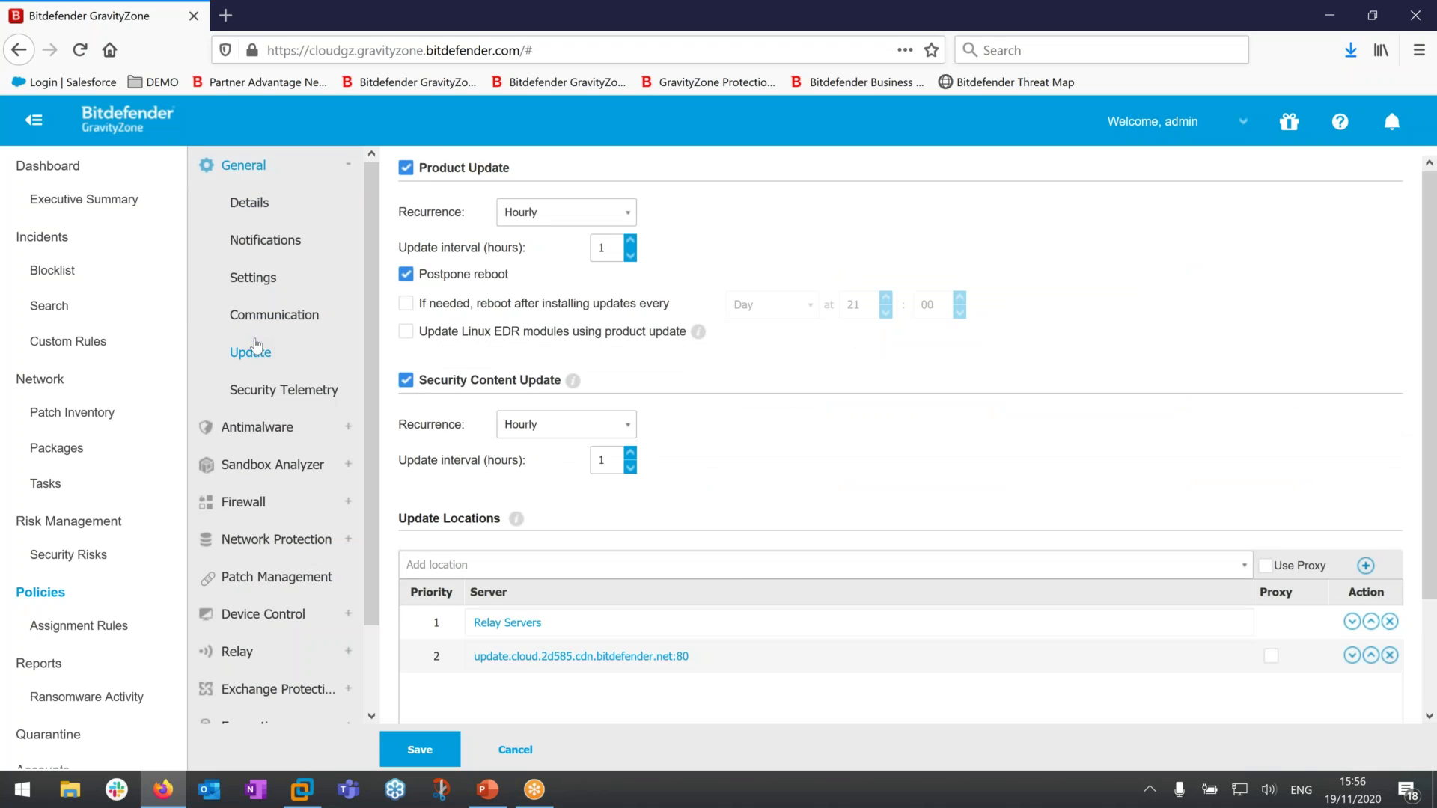
left_click(238, 432)
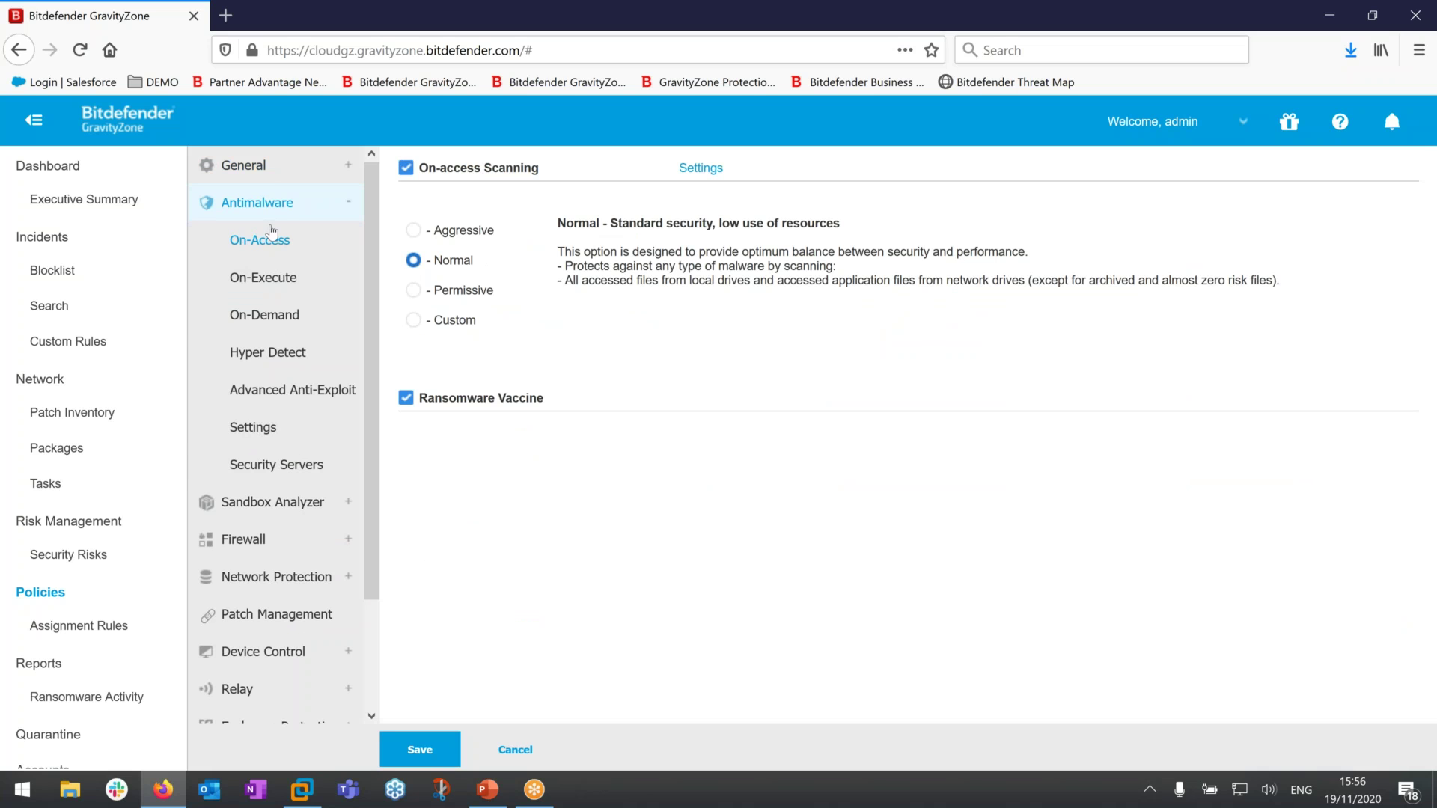
scroll(318, 442, "down", 3)
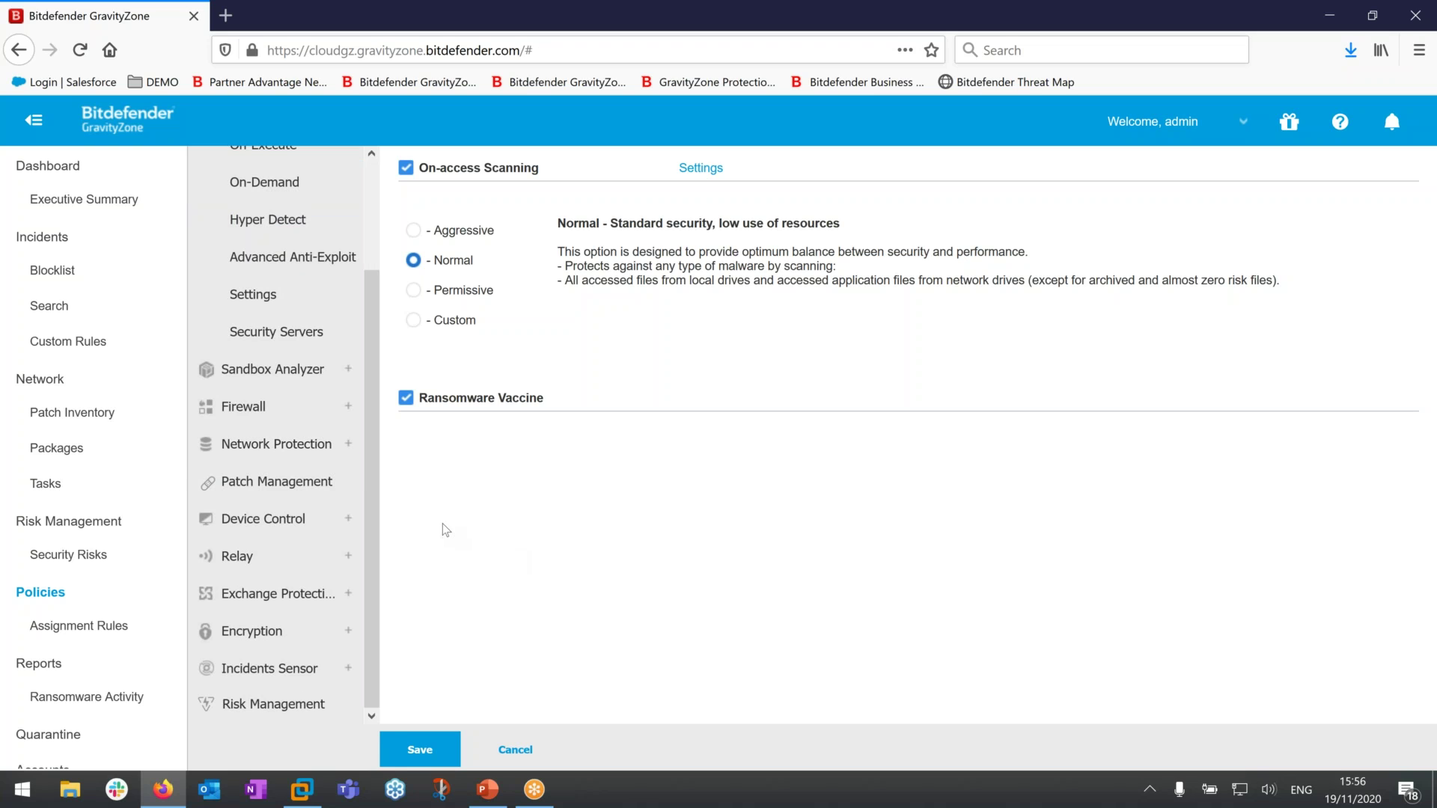
scroll(366, 554, "up", 3)
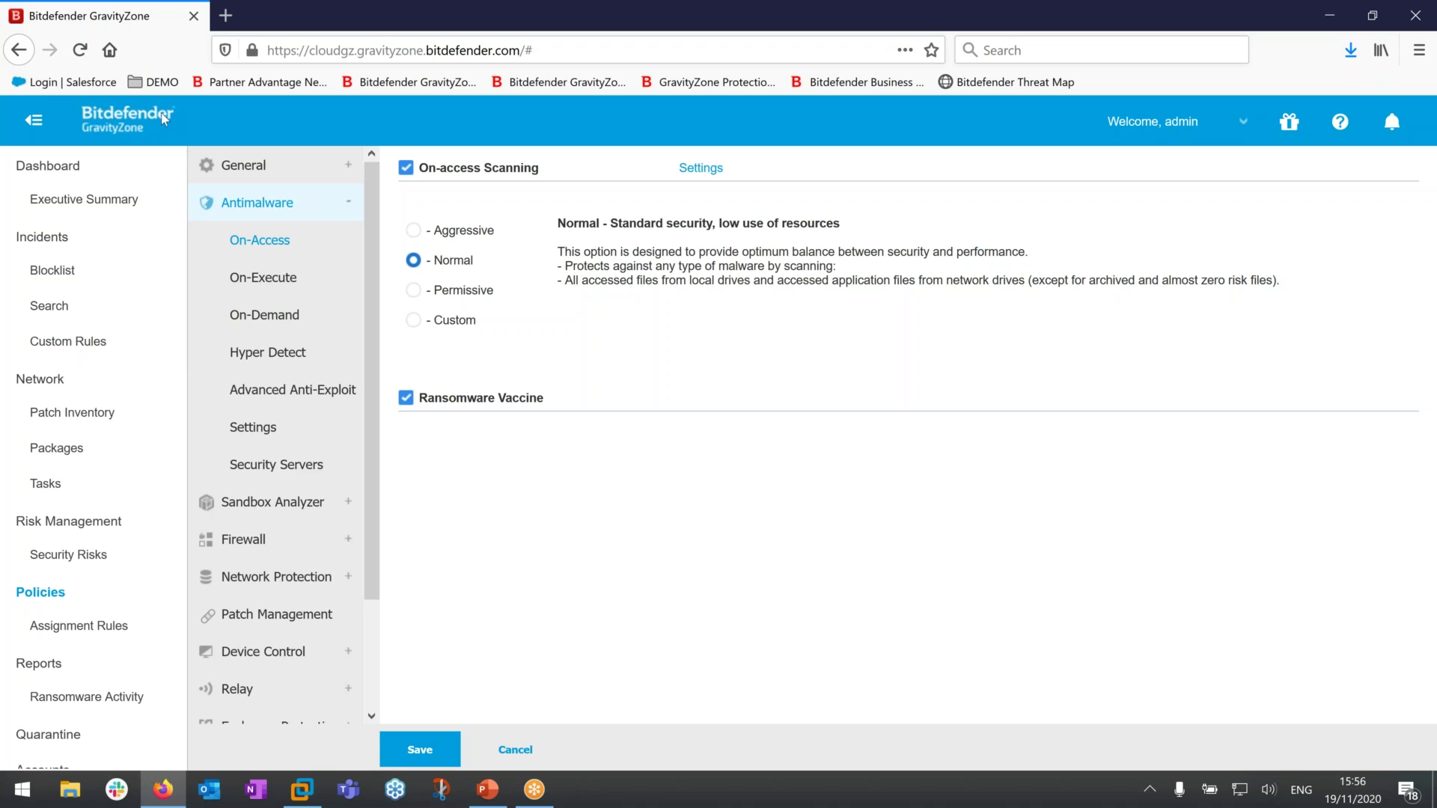
left_click(348, 205)
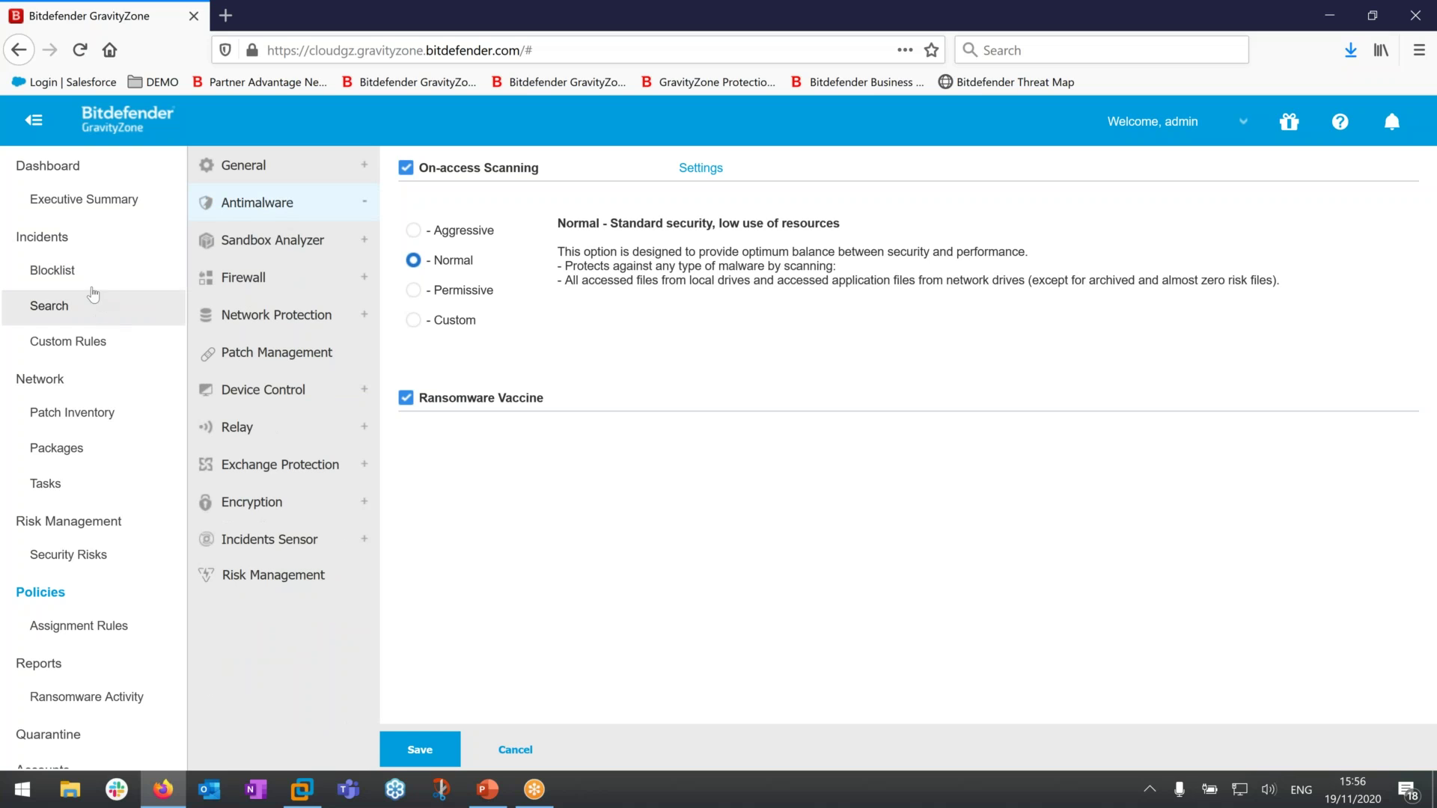
Step: Open incident #719 from the endpoint incidents and show the remediation options of its WIN10A node
left_click(52, 238)
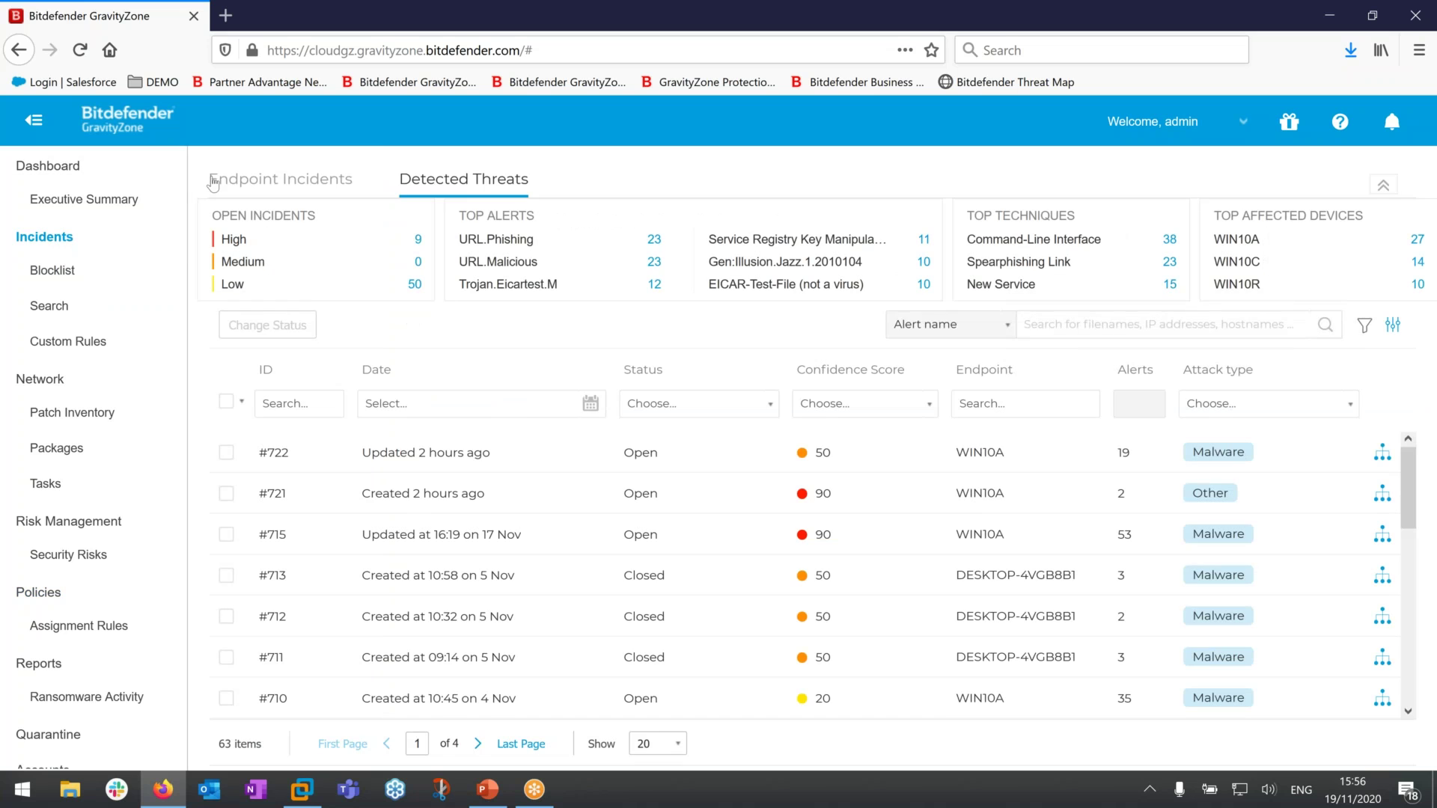
left_click(213, 181)
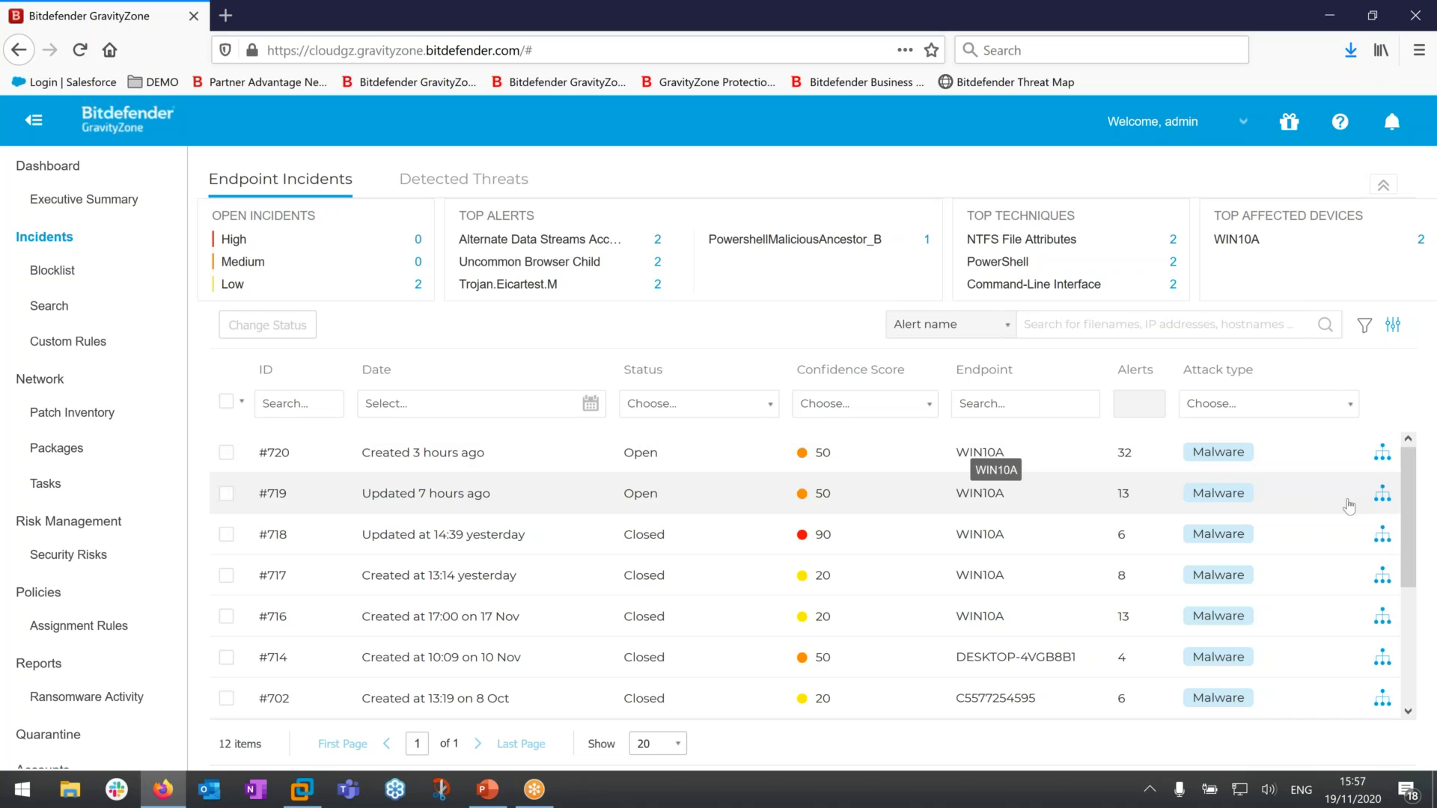
left_click(1381, 496)
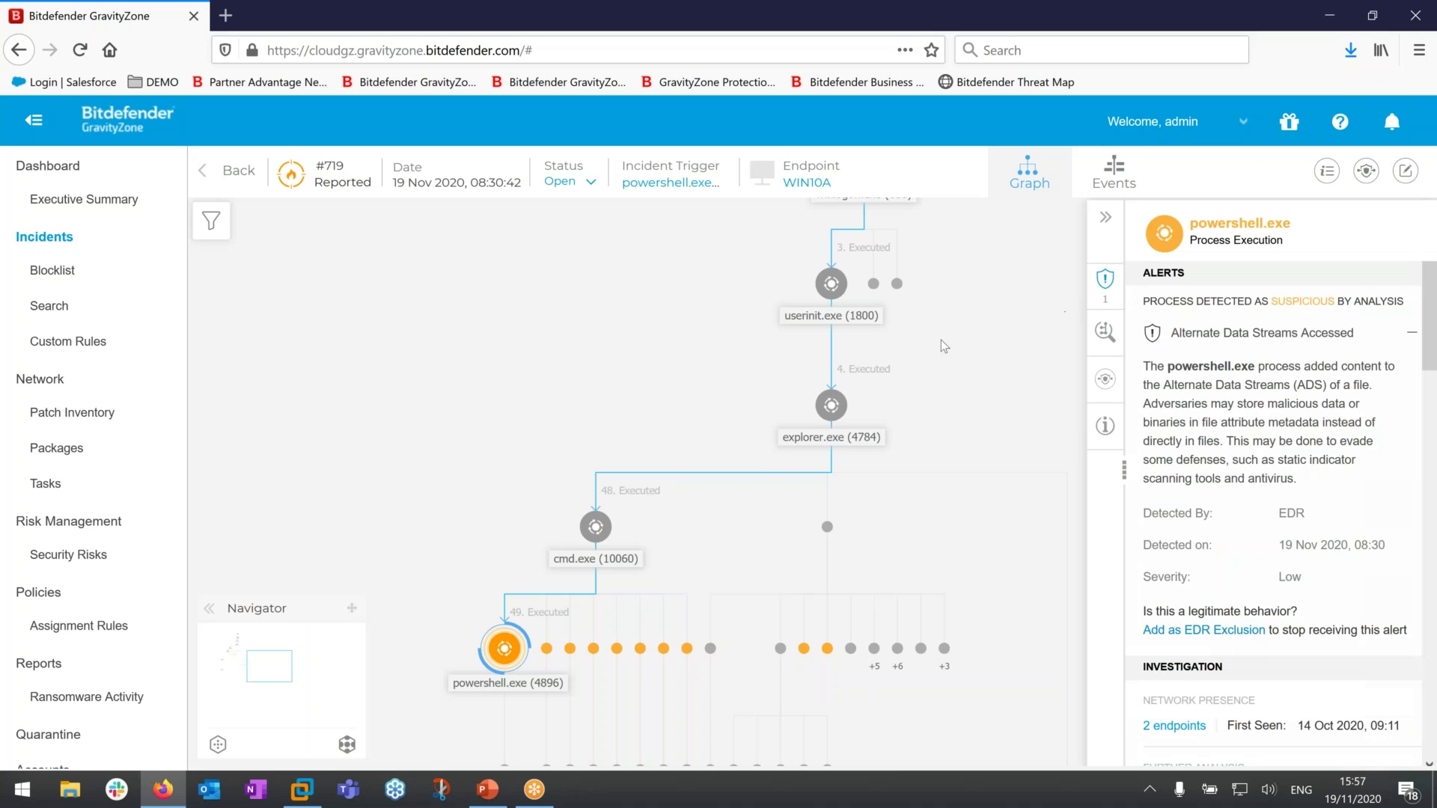
left_click_drag(990, 510, 992, 741)
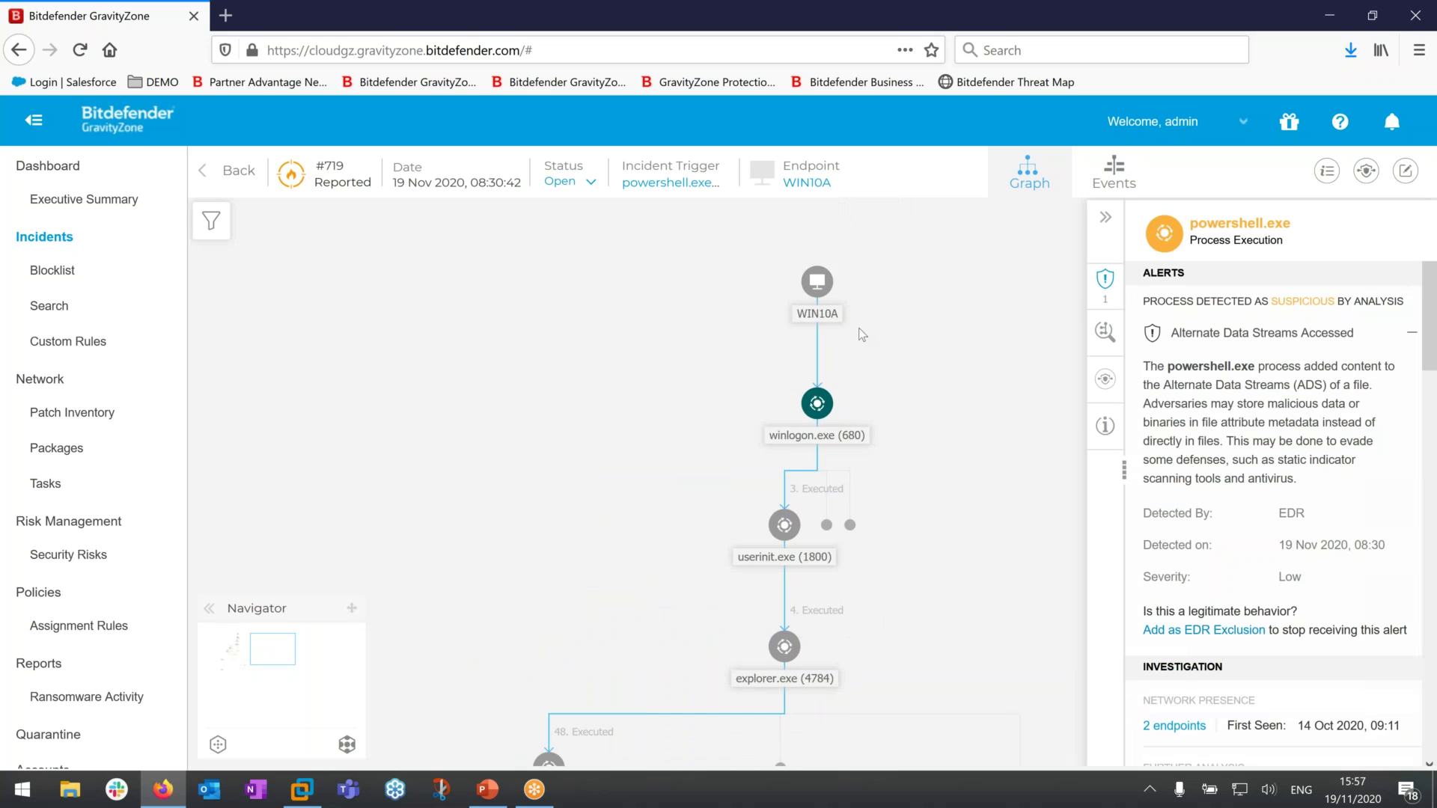
left_click(821, 285)
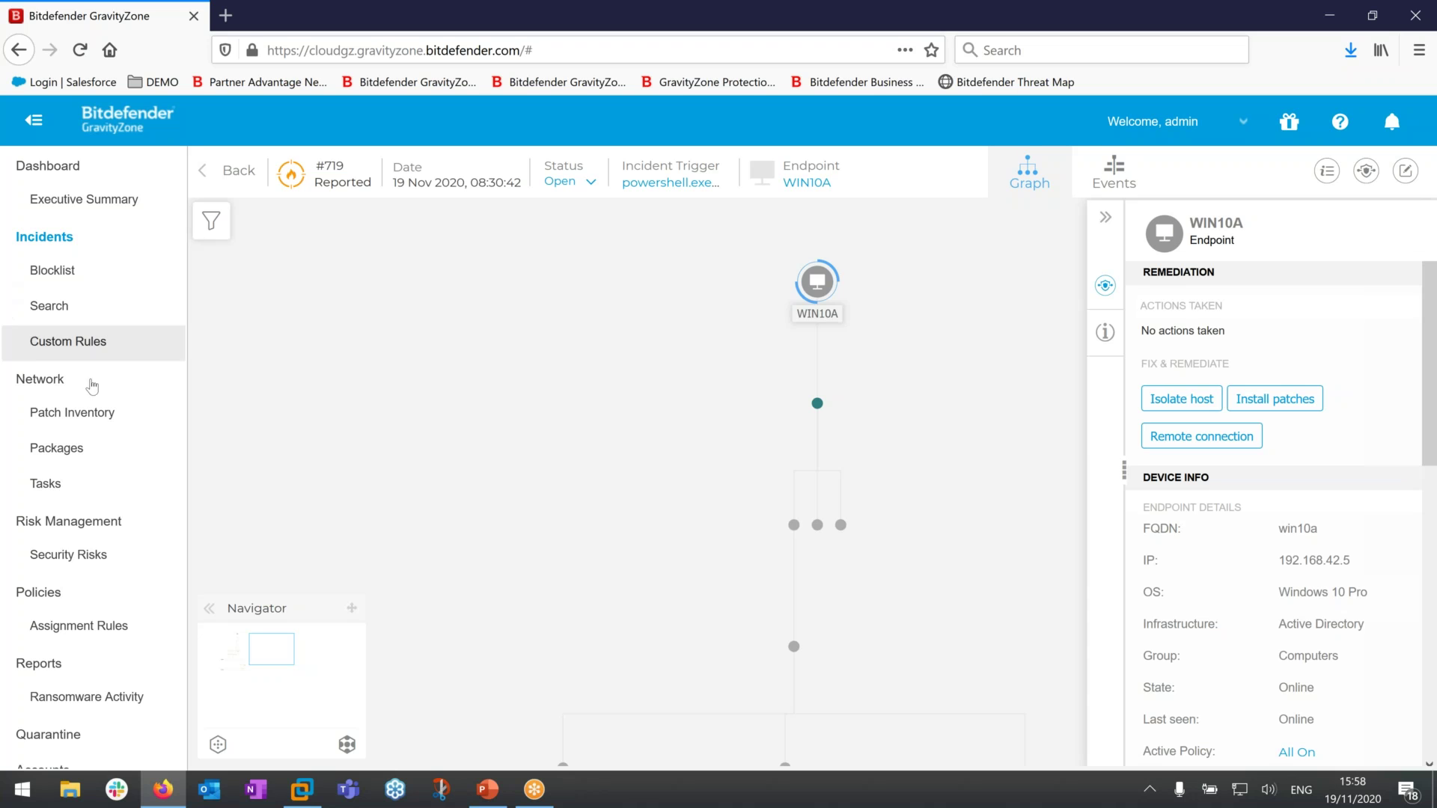
Step: Open WIN10A from the network inventory and show its endpoint protection details
left_click(20, 375)
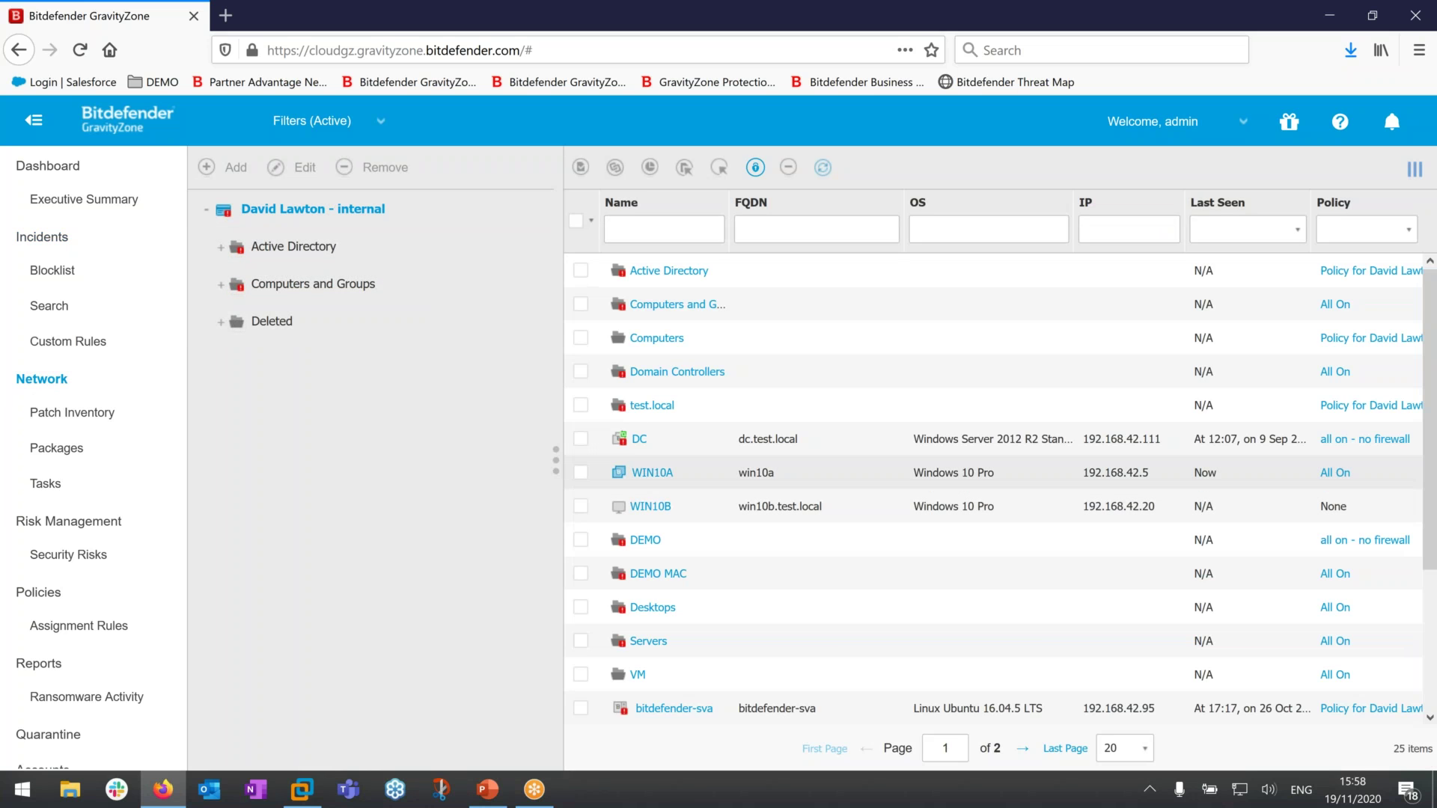
left_click(649, 473)
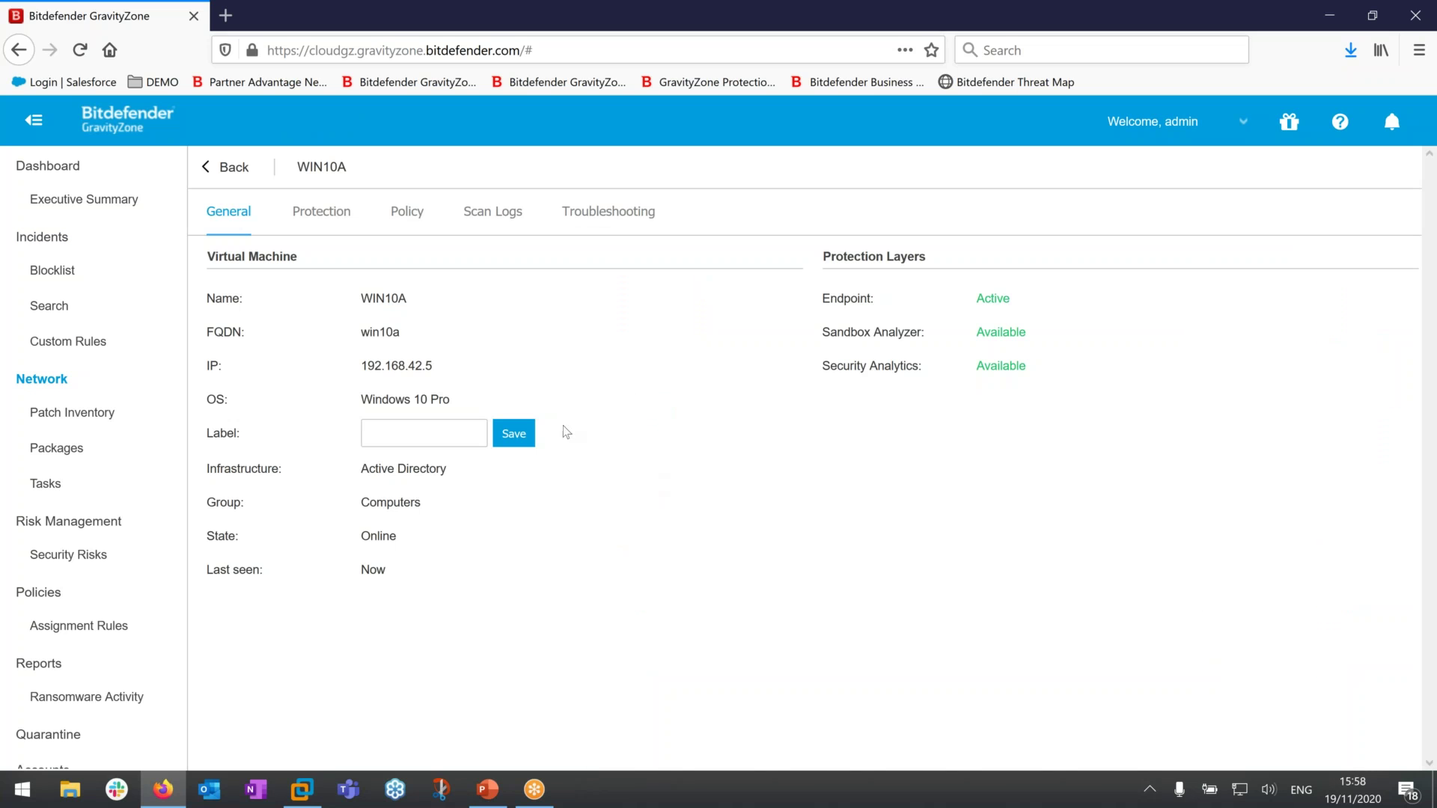
left_click(335, 217)
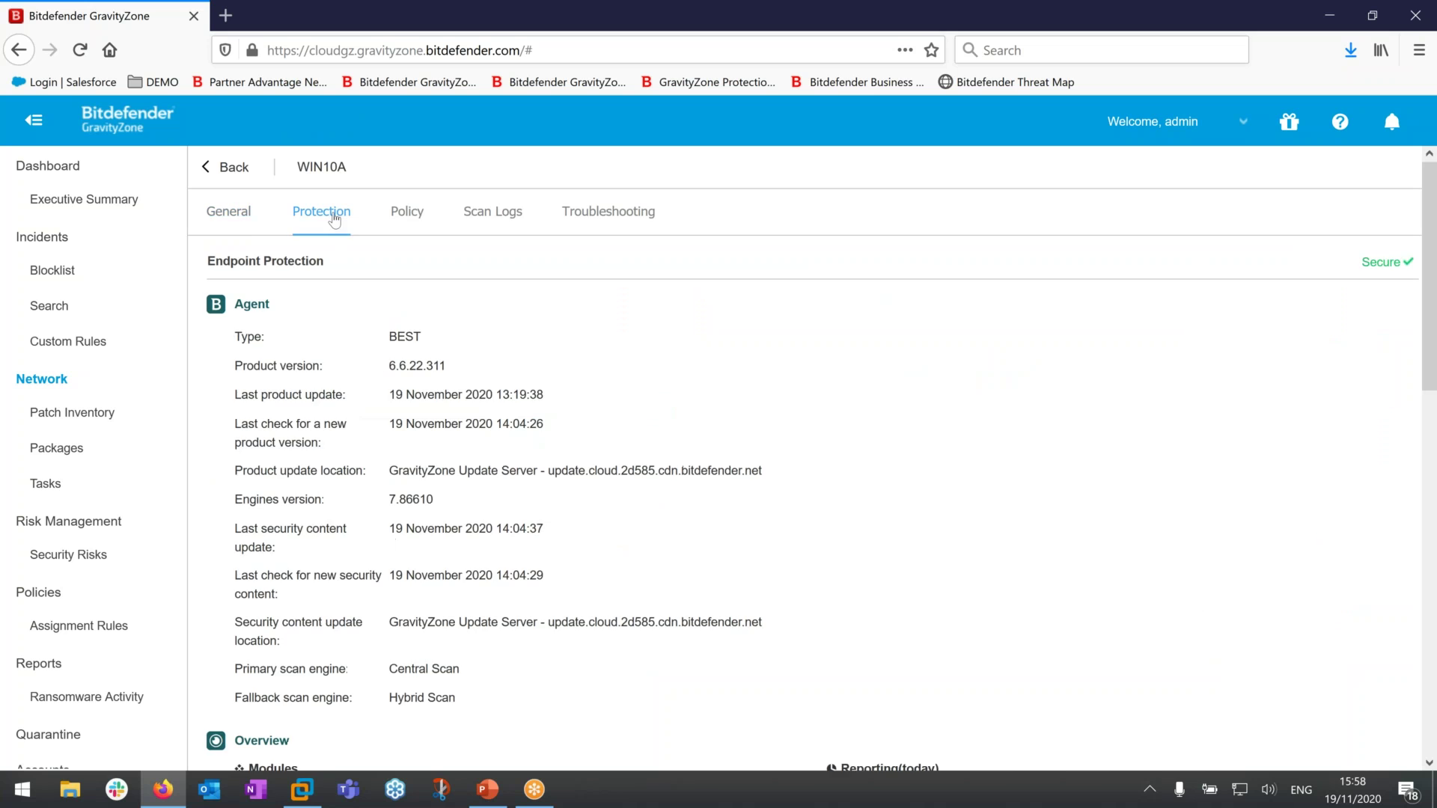
Step: Review WIN10A's agent details and protection module statuses, and return to the network inventory
scroll(375, 295, "down", 5)
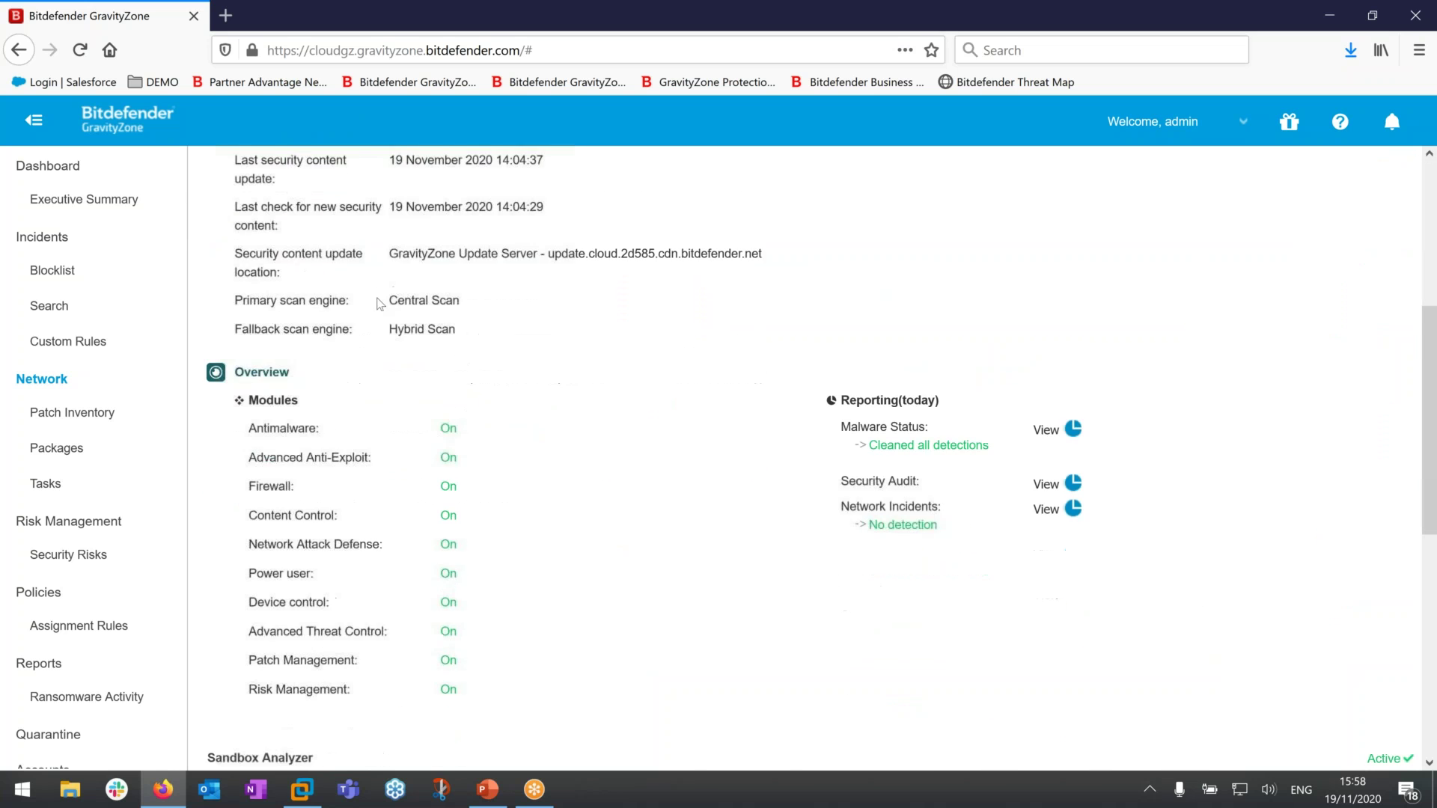
scroll(381, 303, "down", 3)
scroll(428, 361, "up", 10)
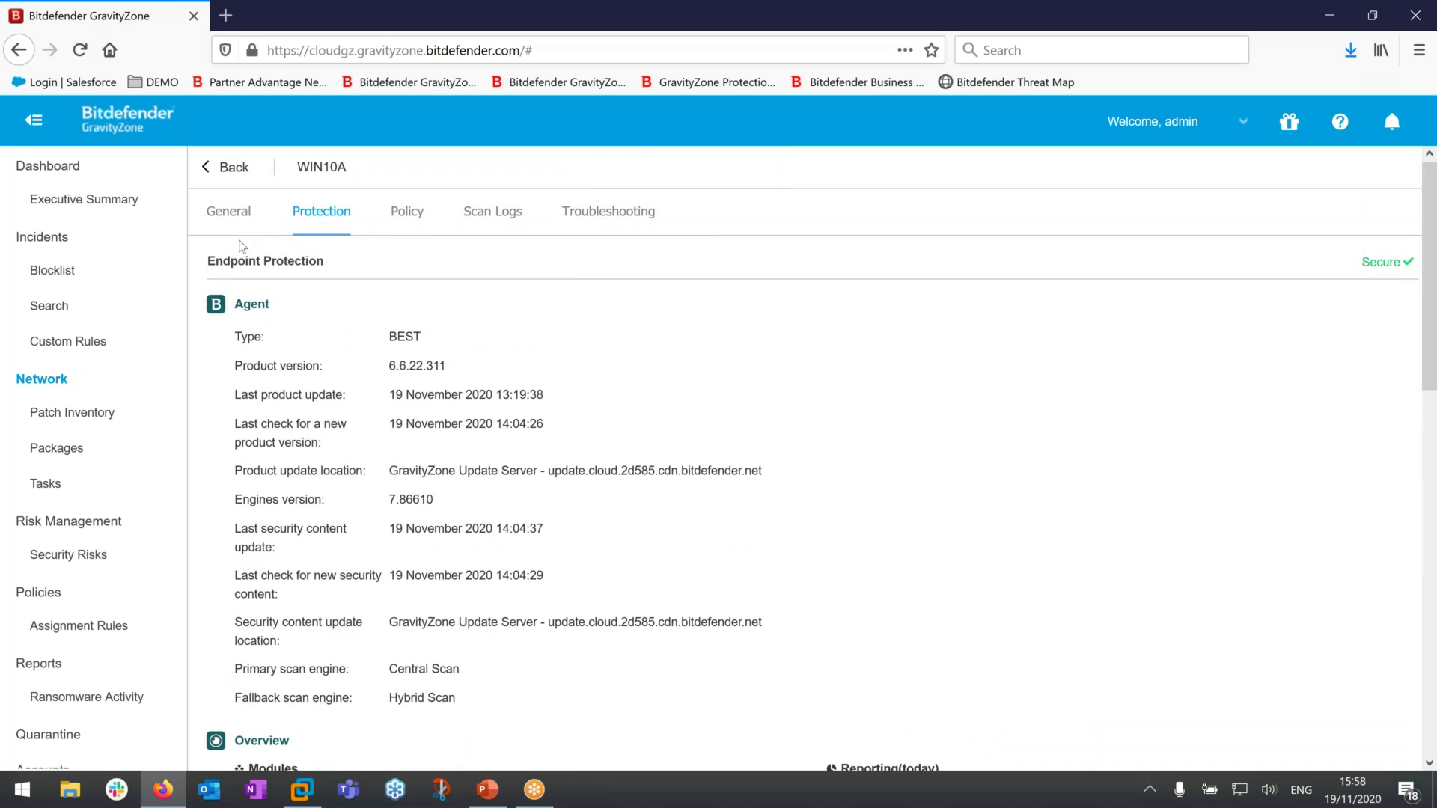
left_click(225, 167)
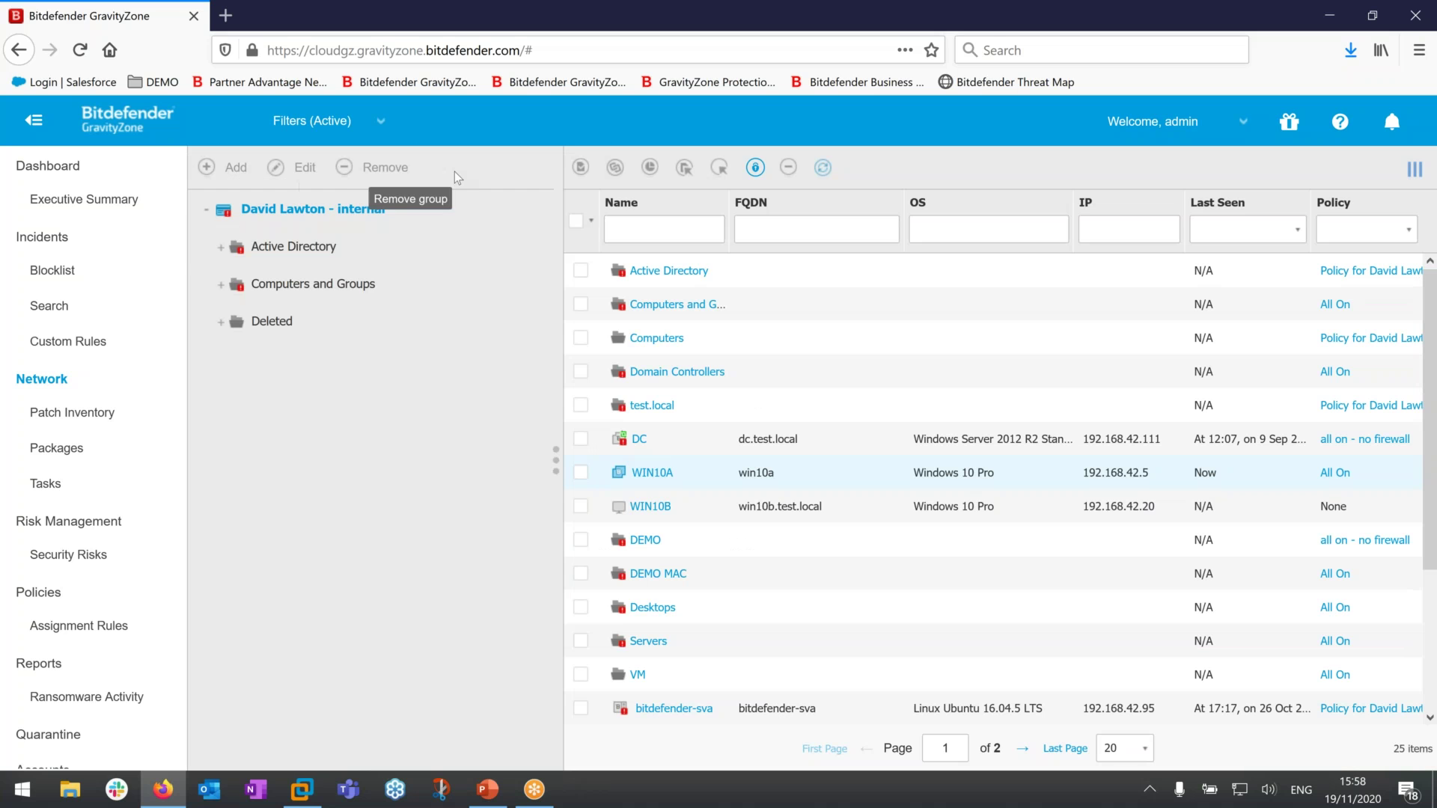
Step: Set up a Reconfigure Client task for WIN10A that adds the EDR Sensor module, and view its scheduler options
left_click(580, 473)
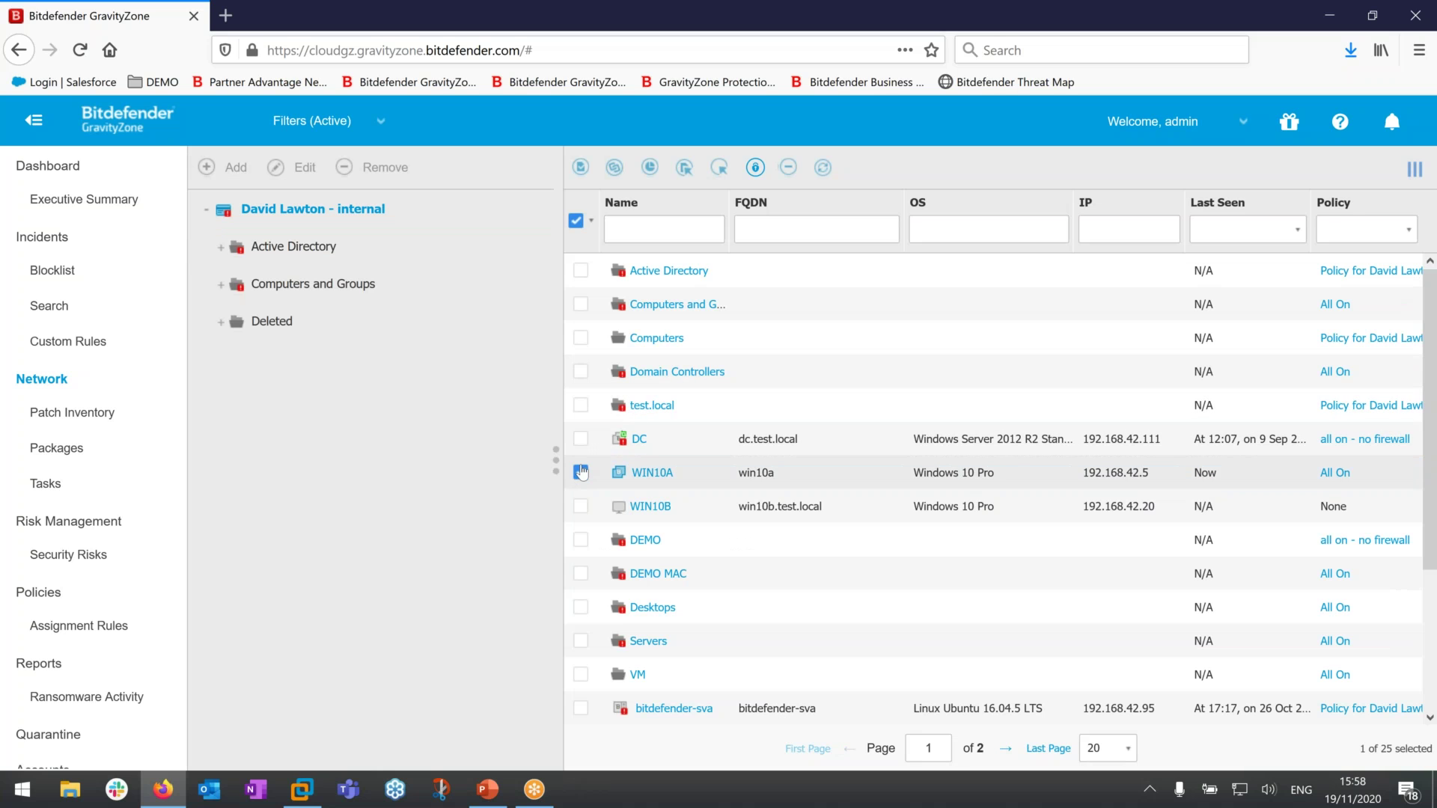
left_click(580, 167)
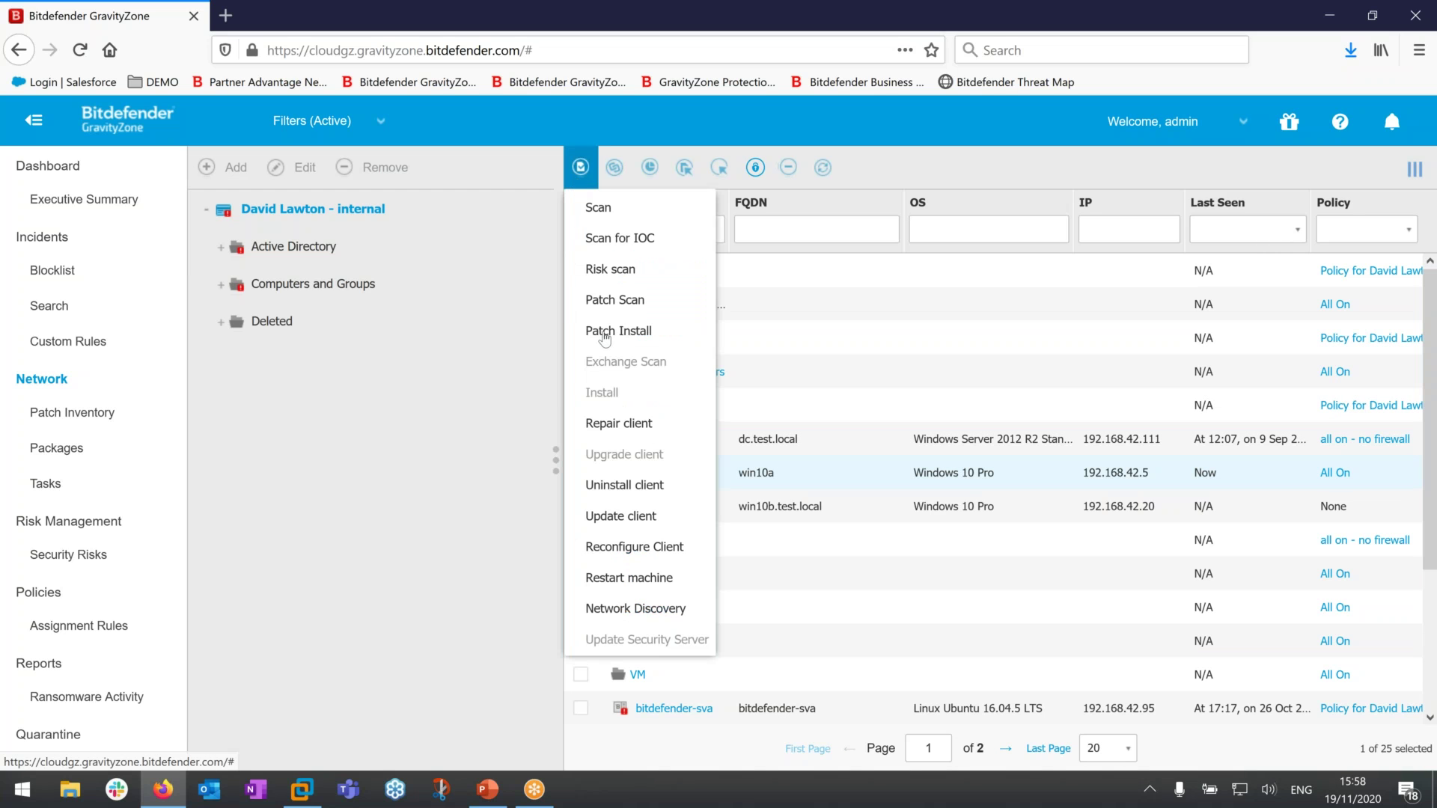
left_click(638, 554)
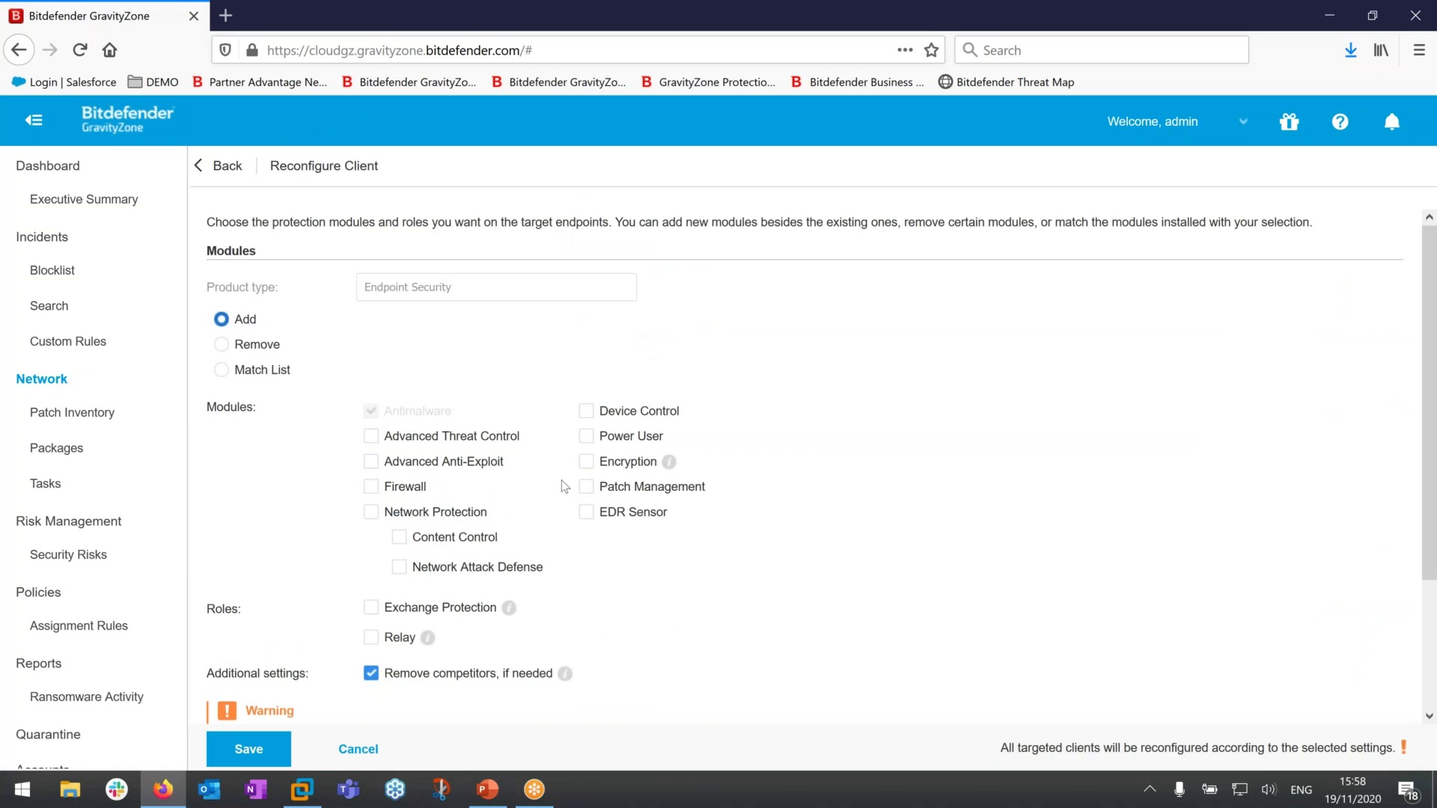
scroll(591, 479, "down", 2)
left_click(587, 432)
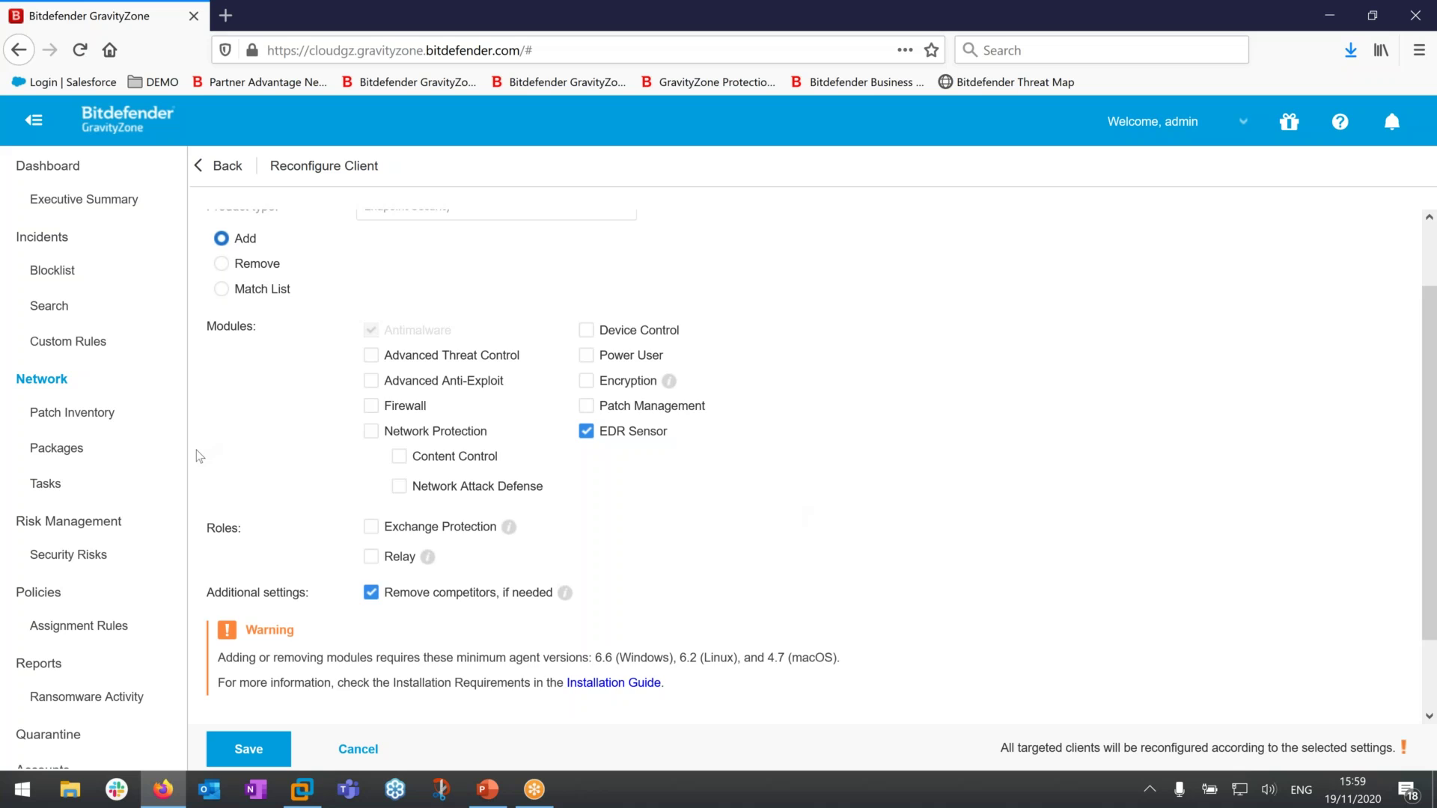
scroll(196, 451, "down", 2)
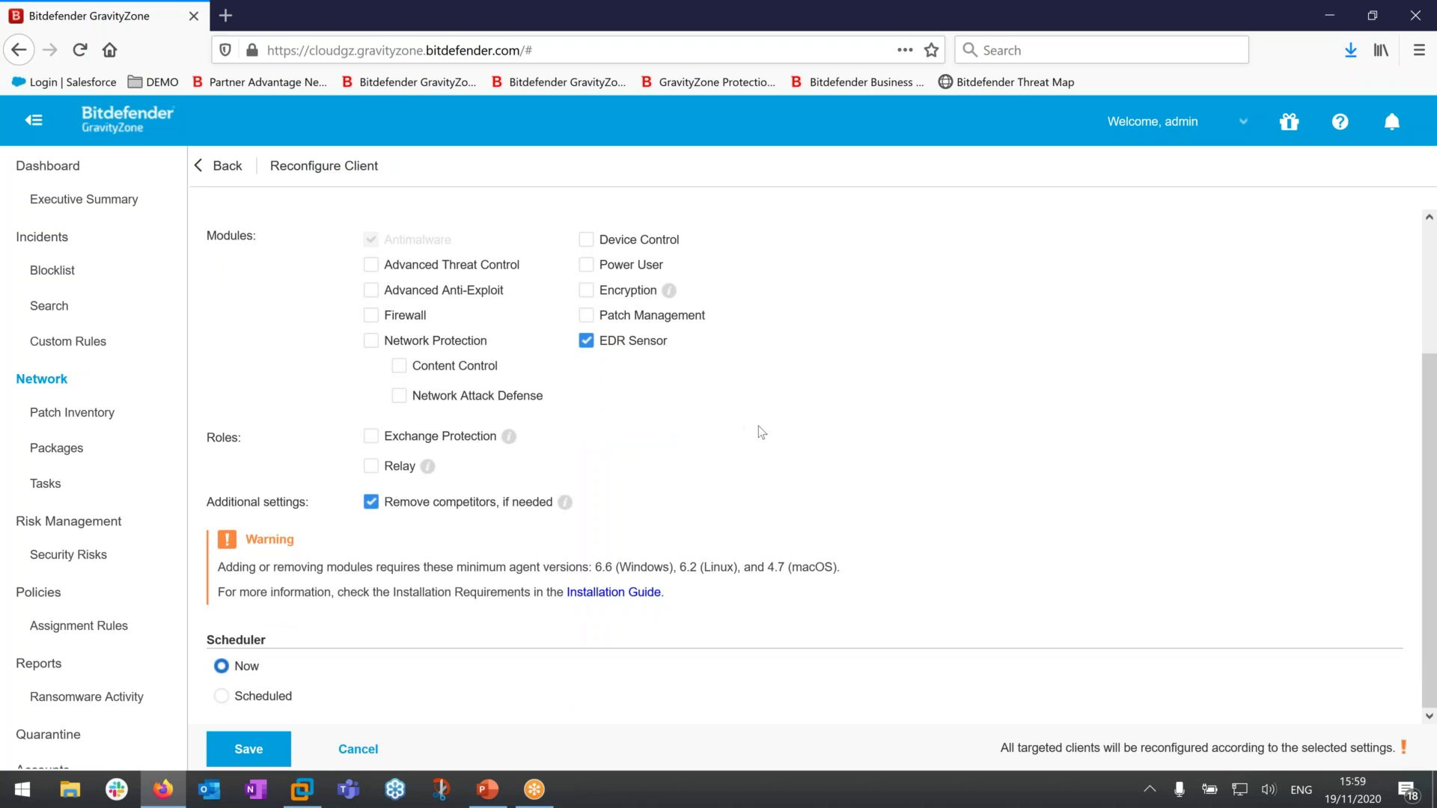